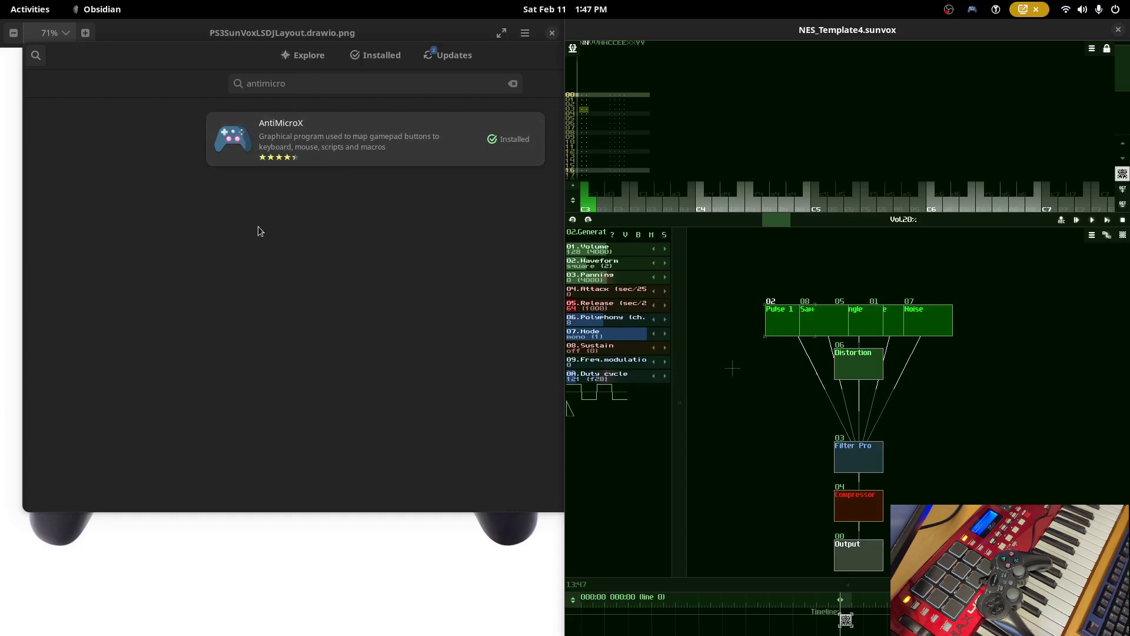
Bring GNOME Software forward and open the installed AntiMicroX result's details page.
click(419, 317)
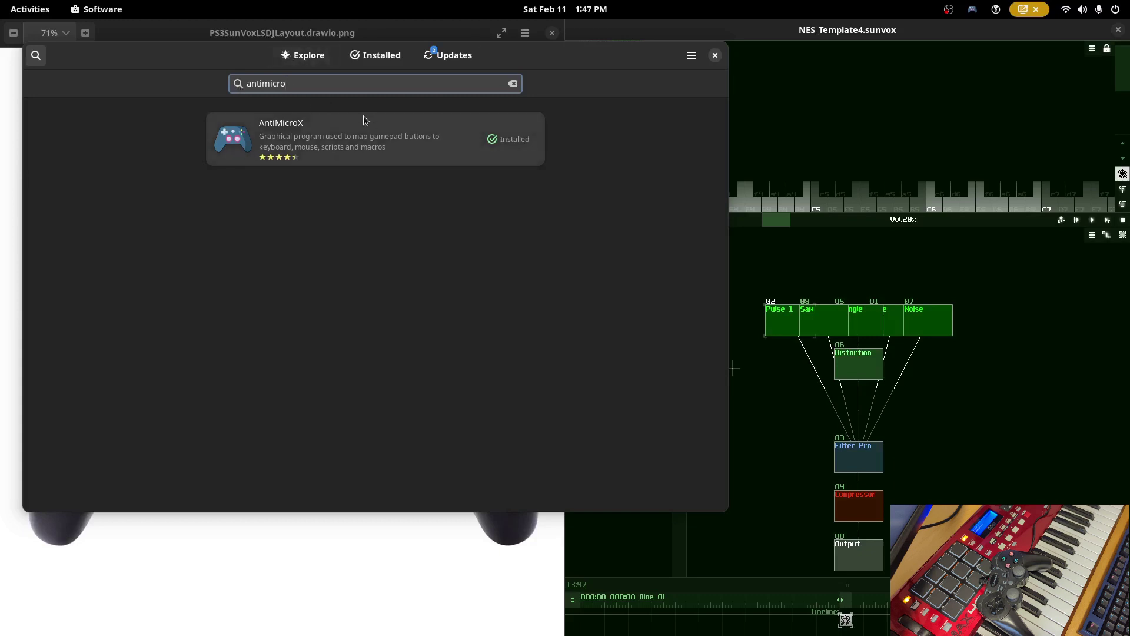
click(368, 160)
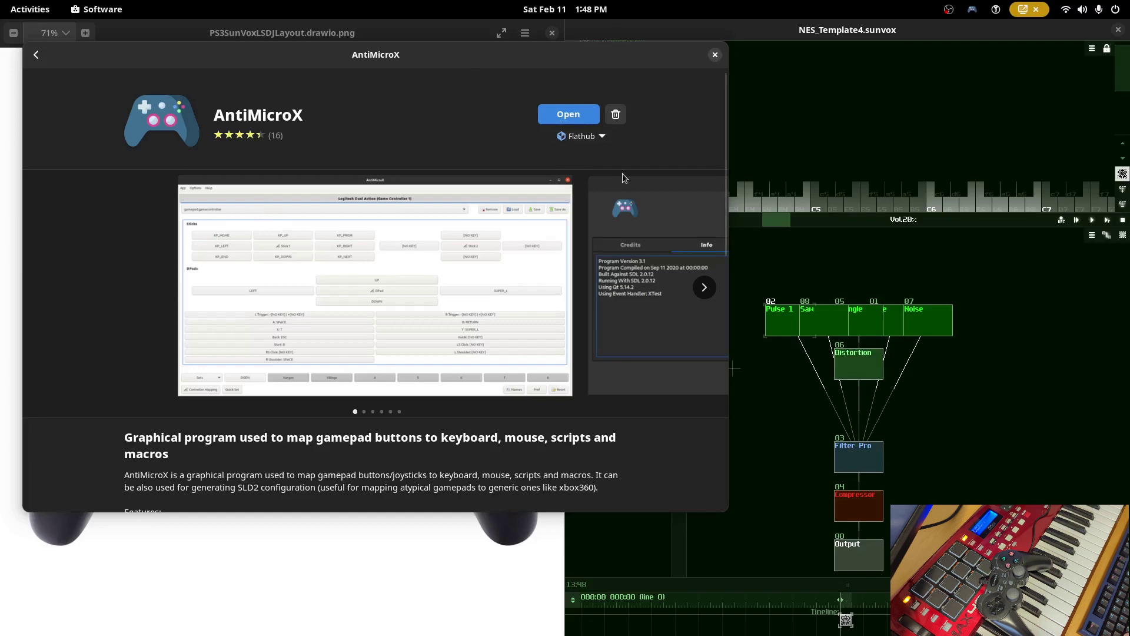
Switch to AntiMicroX showing the SunVoxLSDJMapping profile for the PS3 controller.
key(super)
click(648, 204)
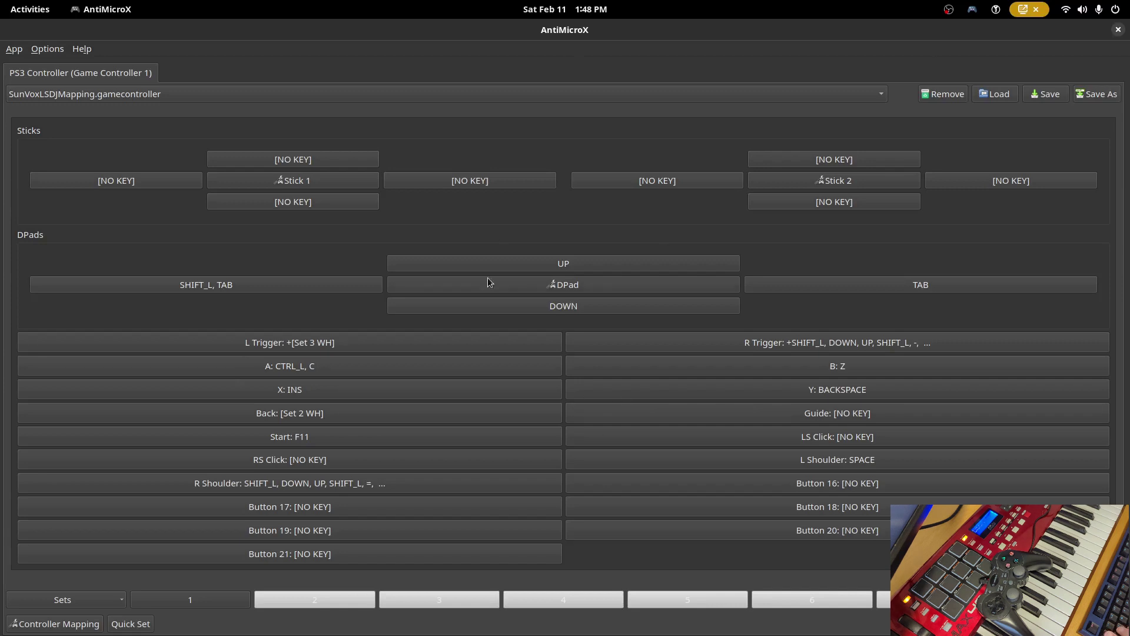
Switch to the NES_Template4 SunVox project, audition the Saw, then select Noise module 07.
key(super)
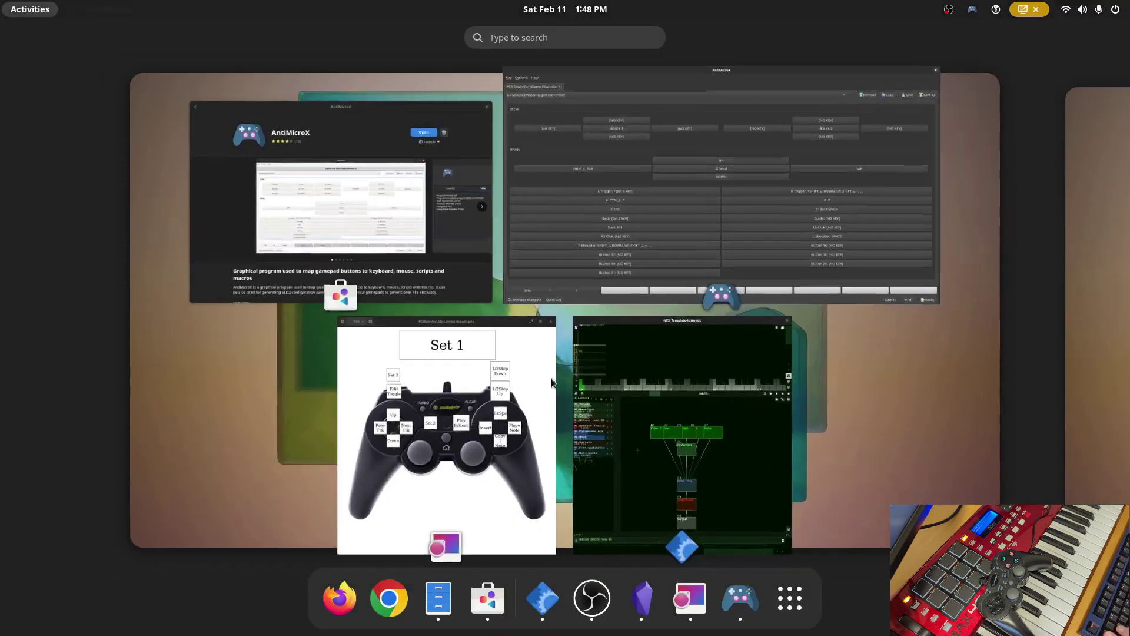
click(734, 432)
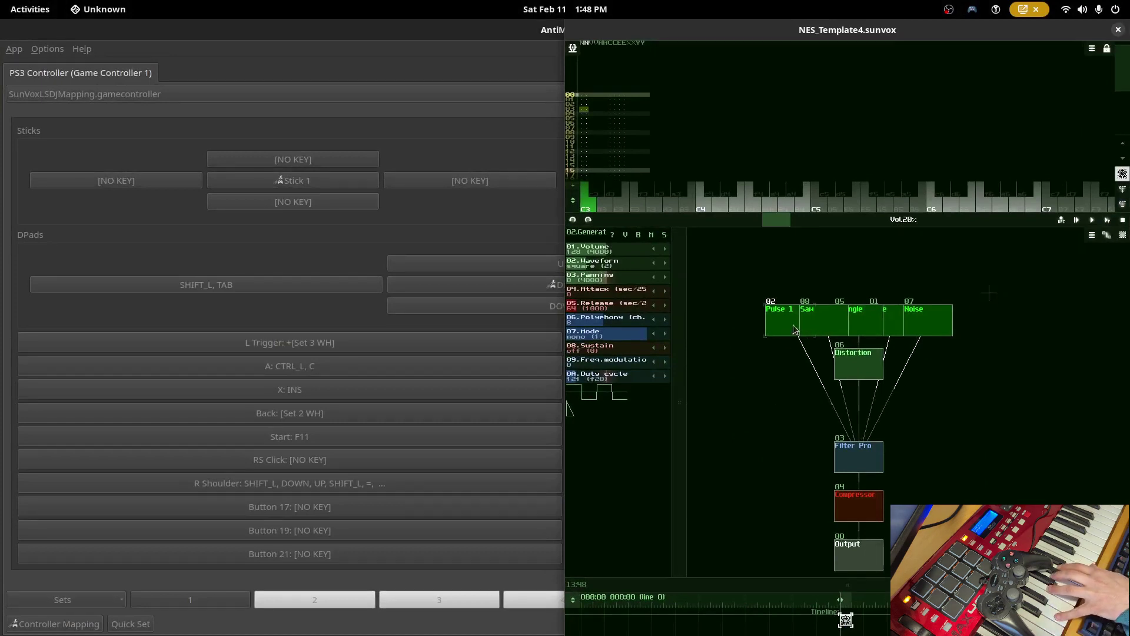
click(830, 324)
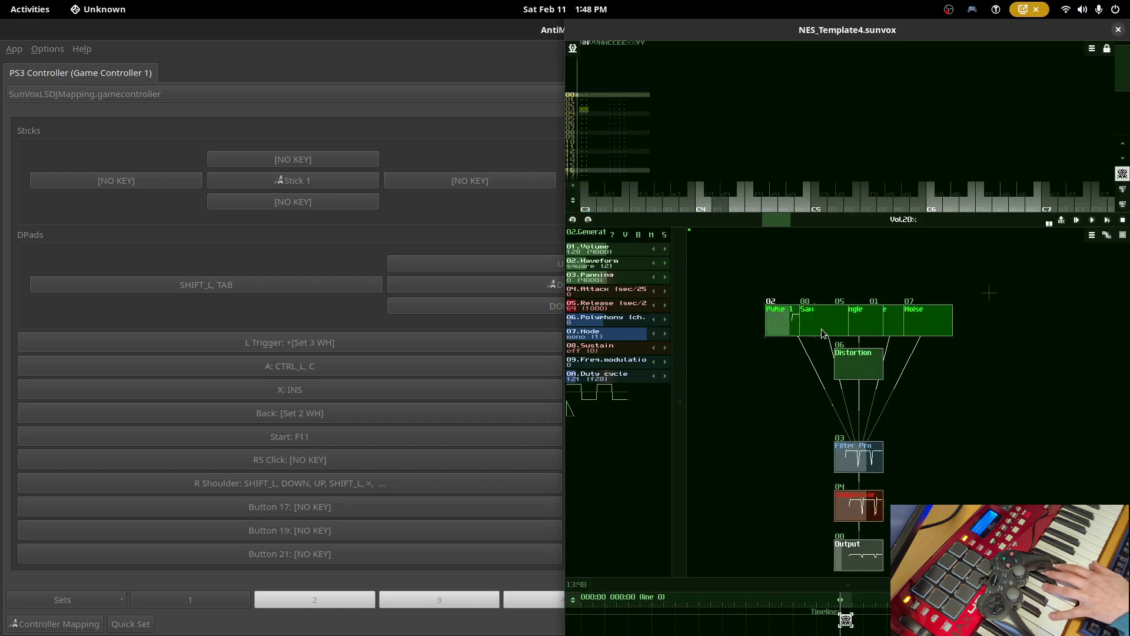
click(928, 321)
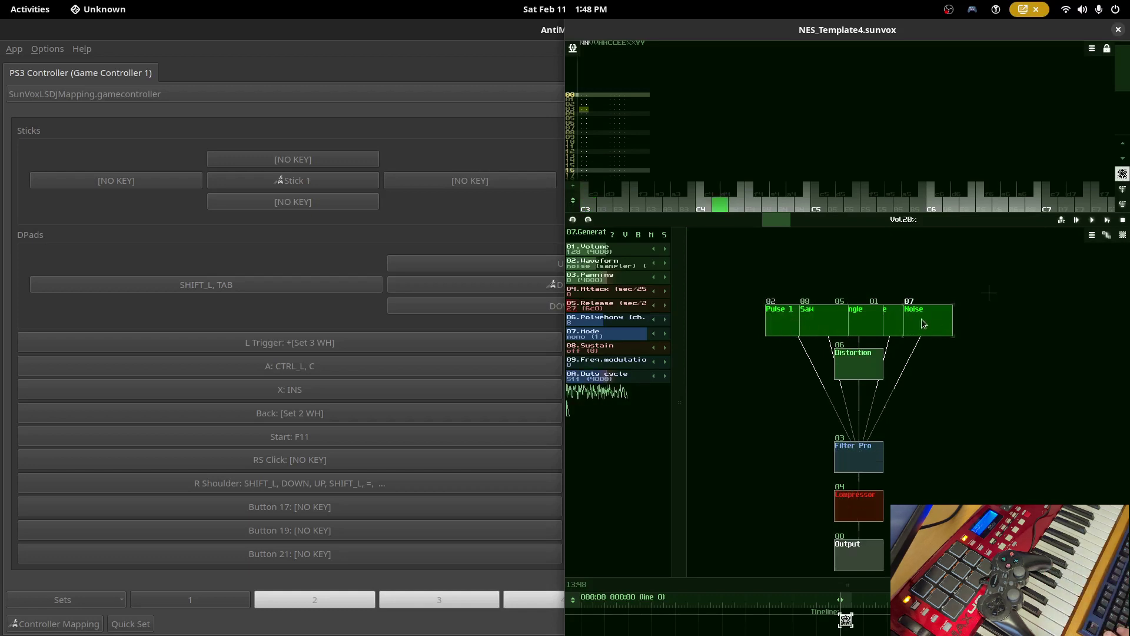
key(super)
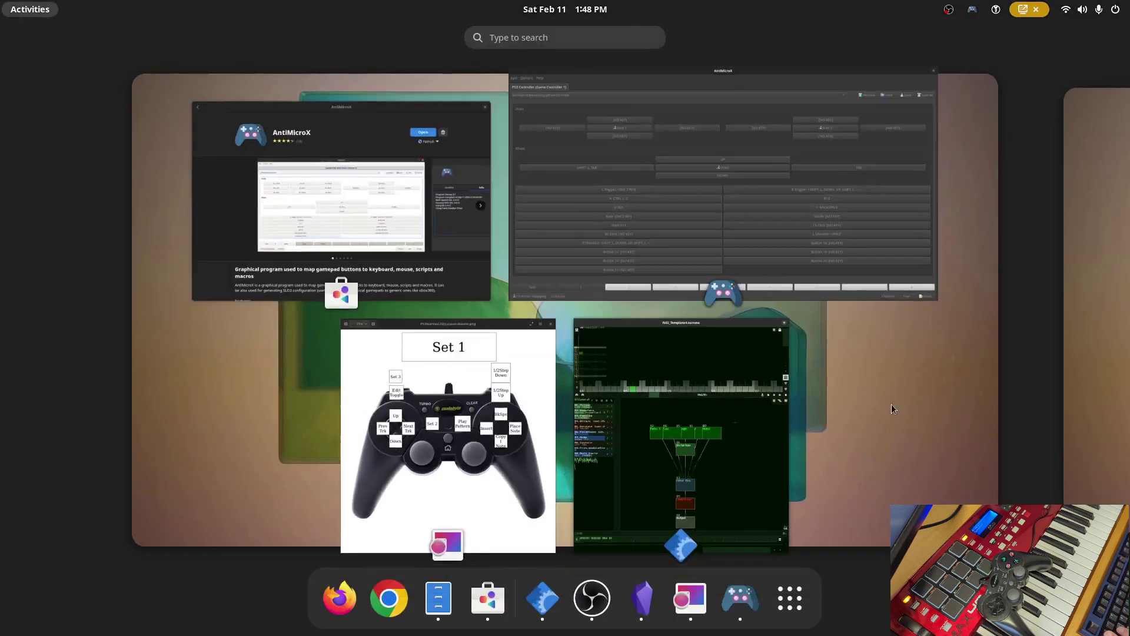
Display the PS3SunVoxLSDJLayout.drawio.png Set 1 controller diagram in Image Viewer.
click(454, 406)
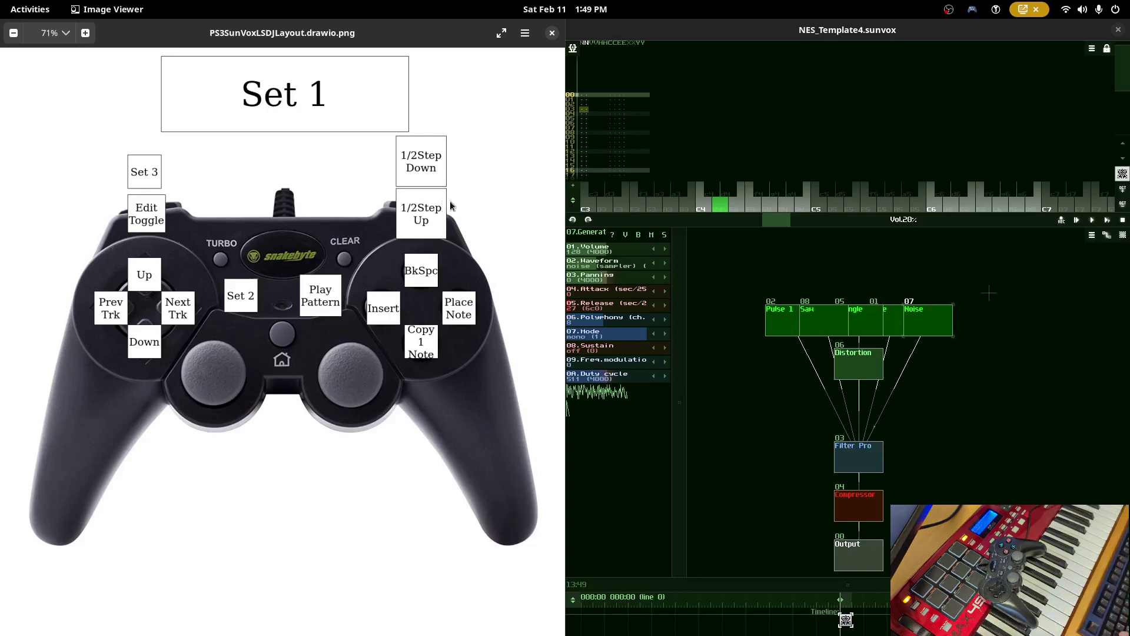
key(super)
click(561, 76)
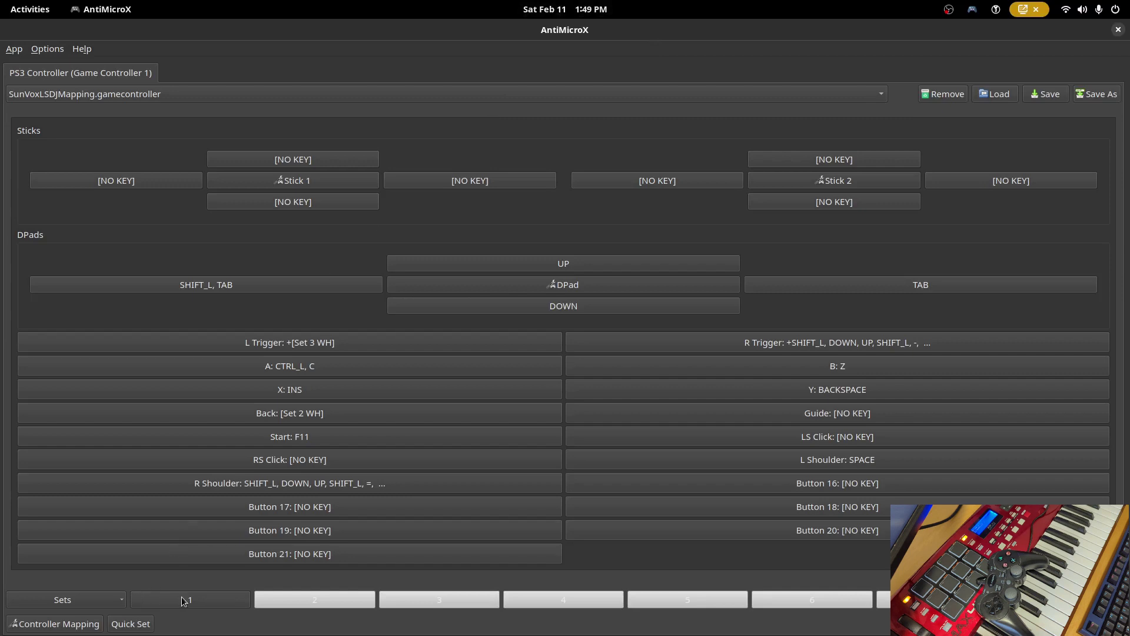
click(292, 601)
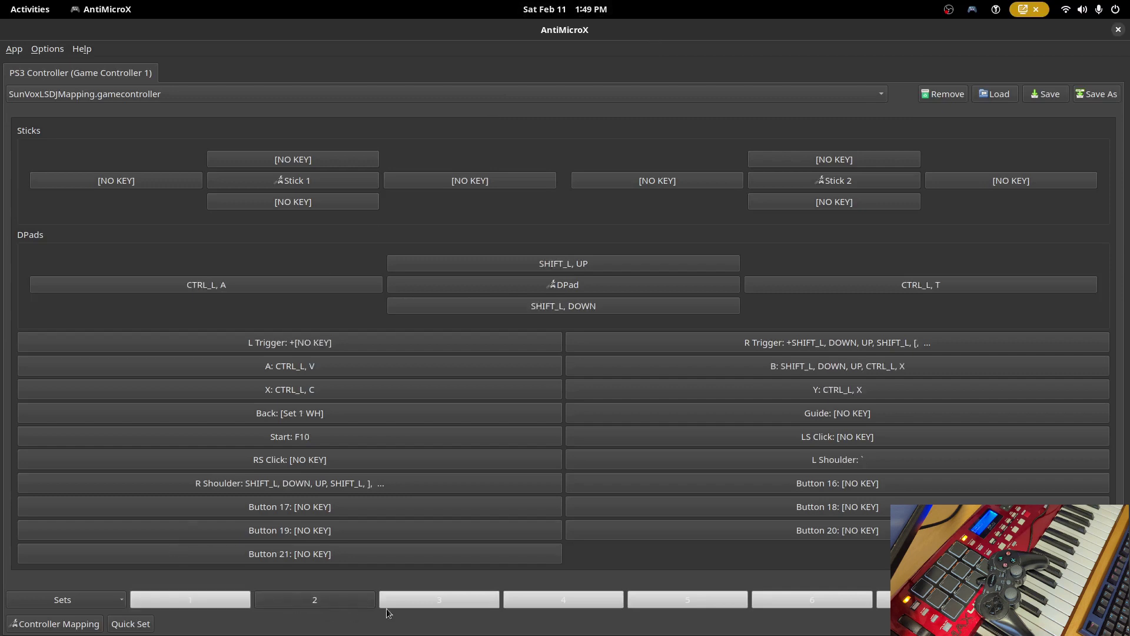
click(450, 602)
click(536, 599)
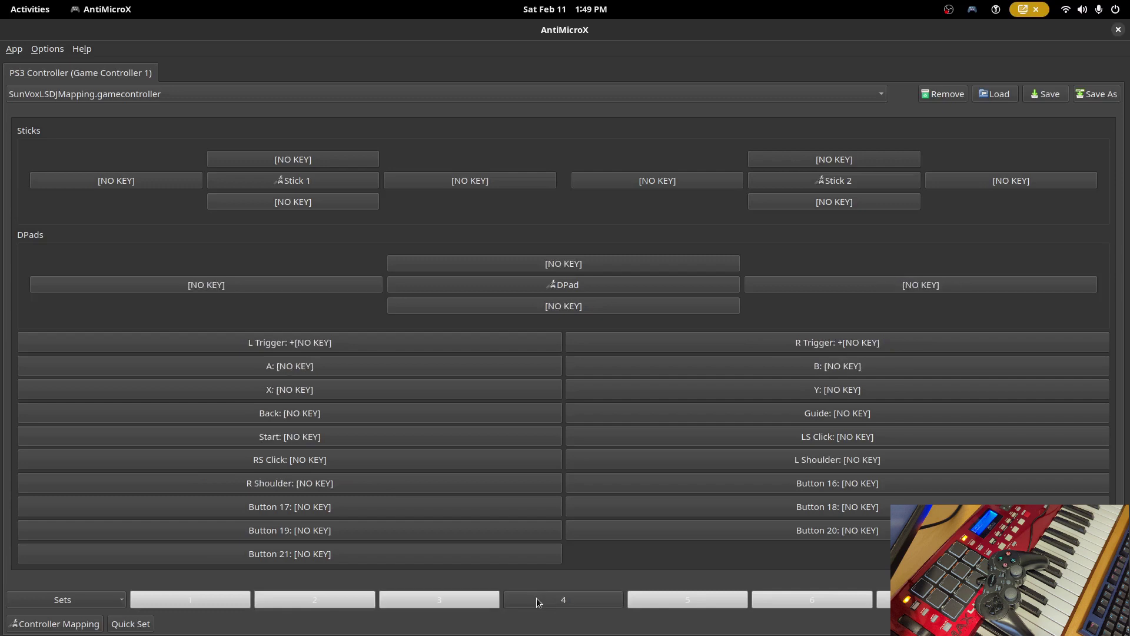
click(214, 598)
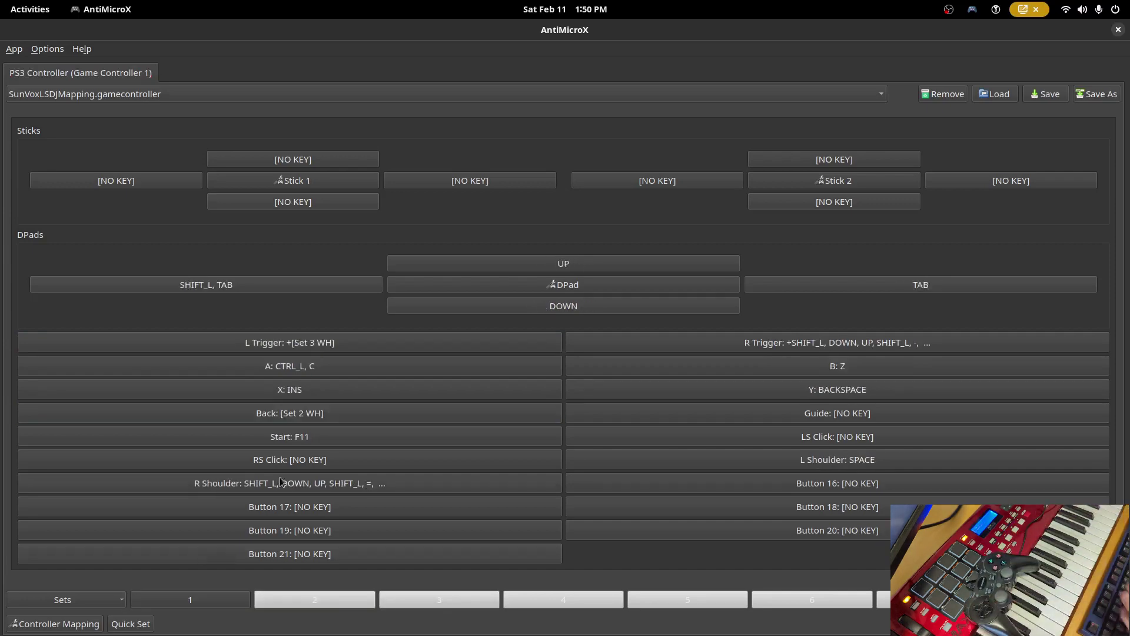
Place the Set 1 layout diagram beside SunVox and focus the pattern for C3 note entry.
key(super)
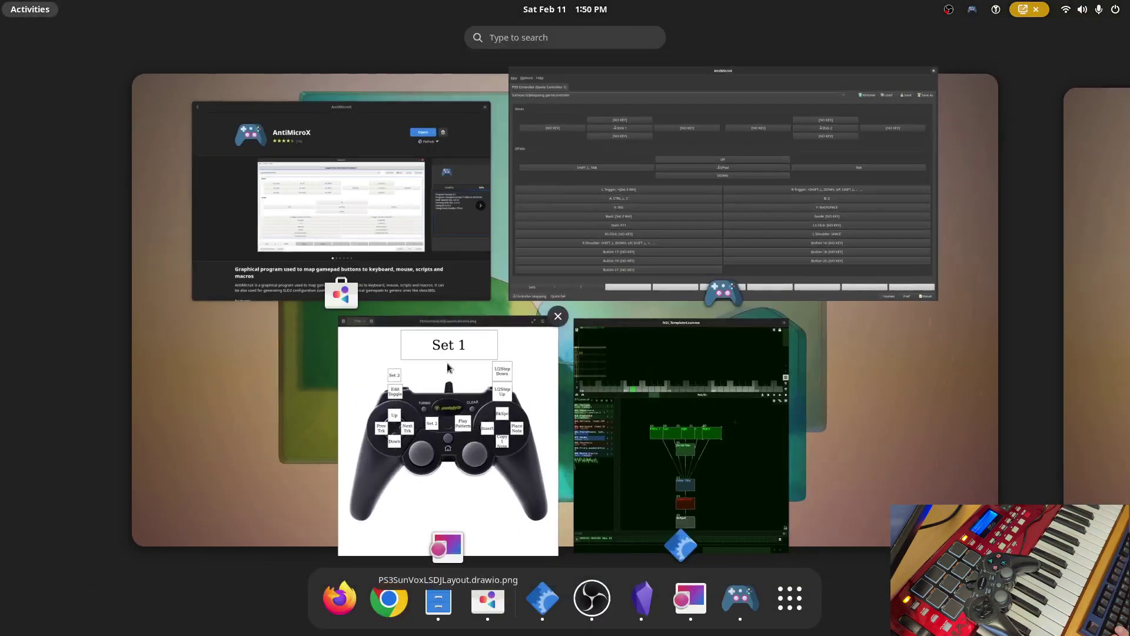
click(448, 376)
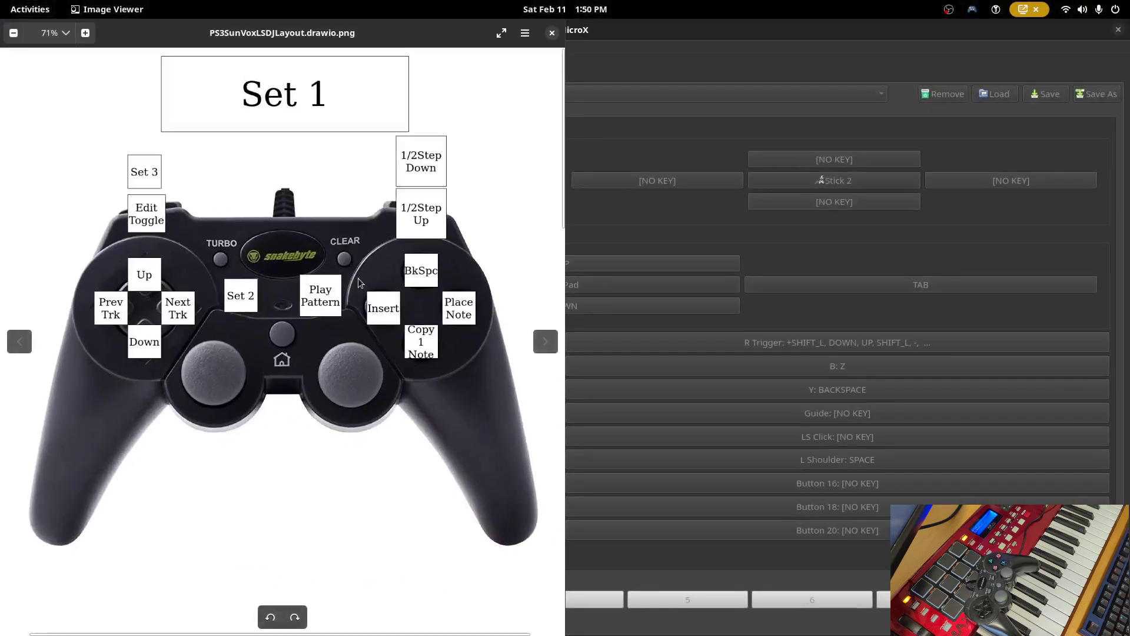
key(super)
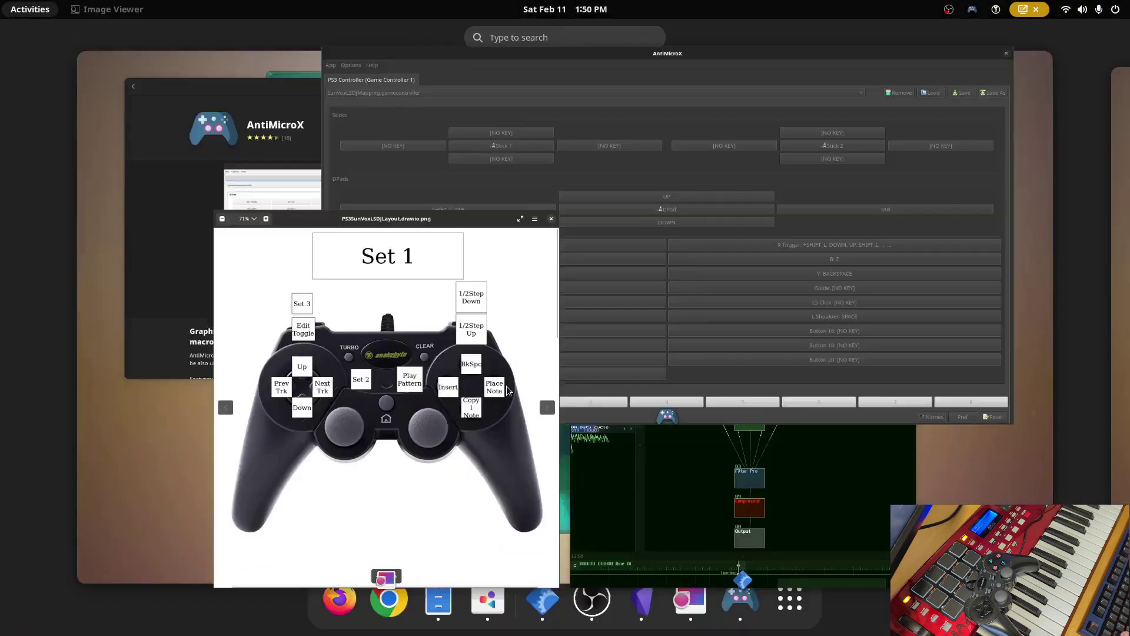
click(773, 415)
click(292, 158)
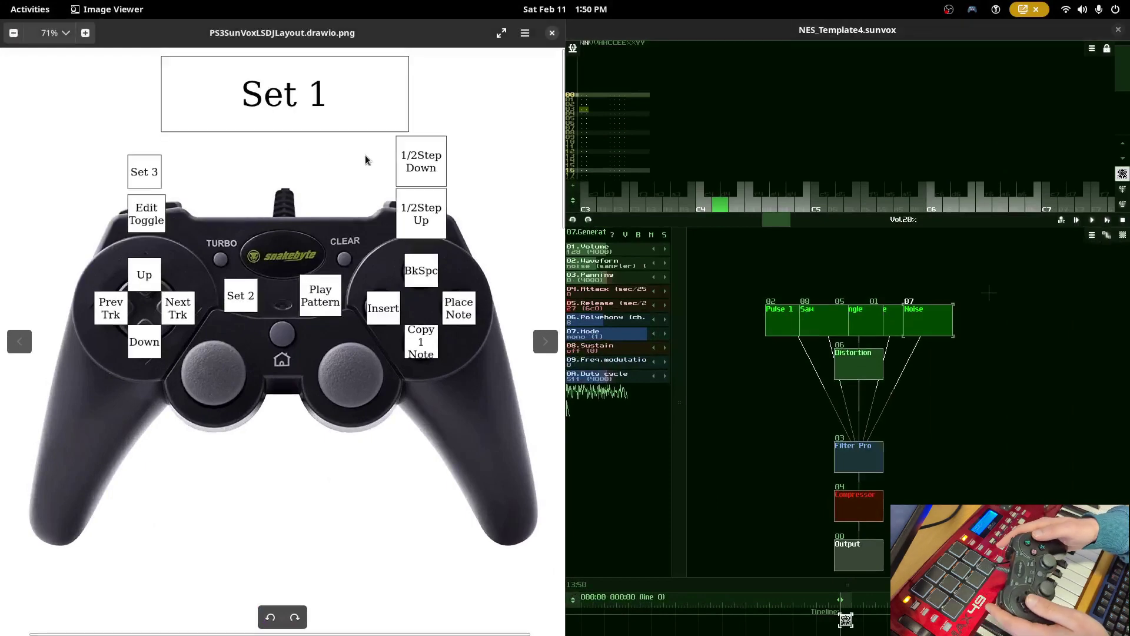
click(709, 245)
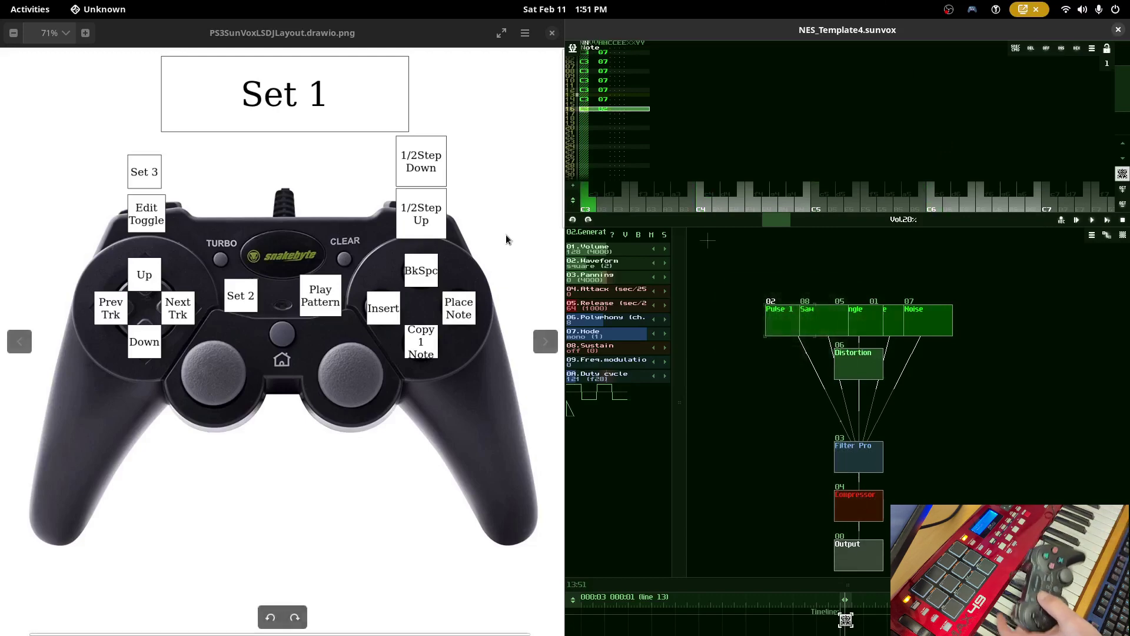
Move the pattern cursor through the Parameter column and up to line 09.
scroll(508, 242, down, 1)
scroll(417, 352, down, 2)
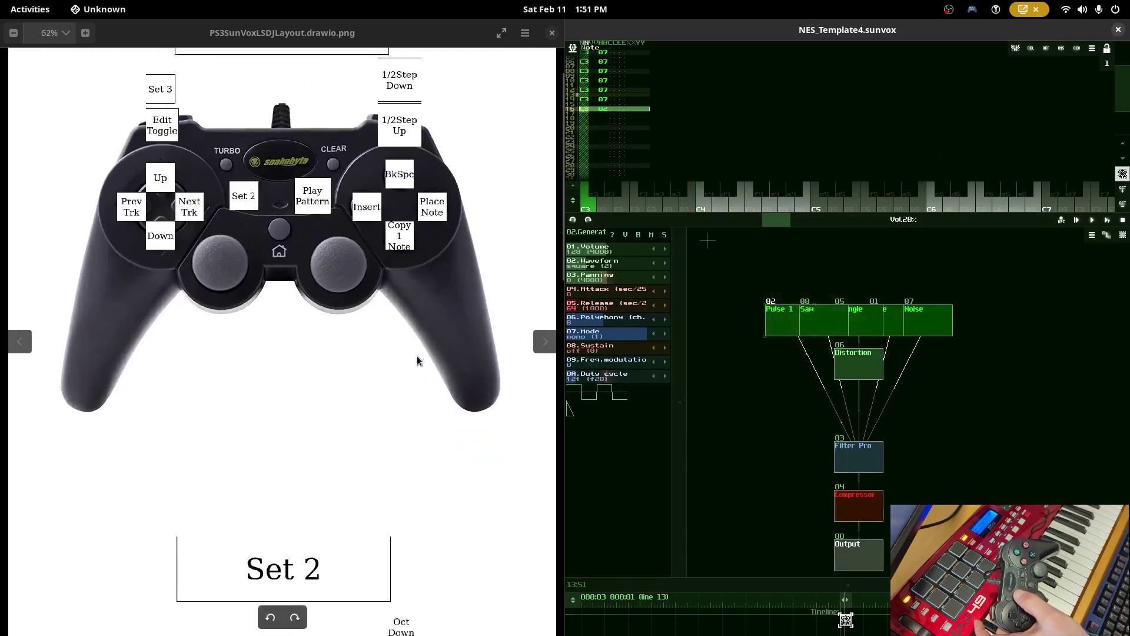
scroll(466, 342, down, 6)
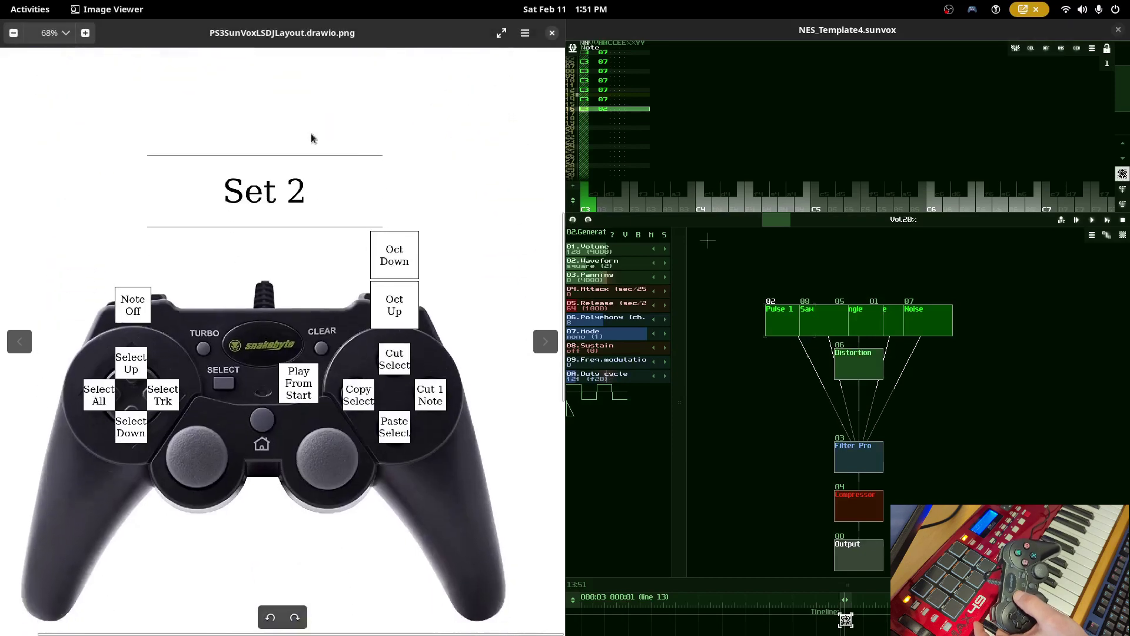
scroll(364, 352, up, 1)
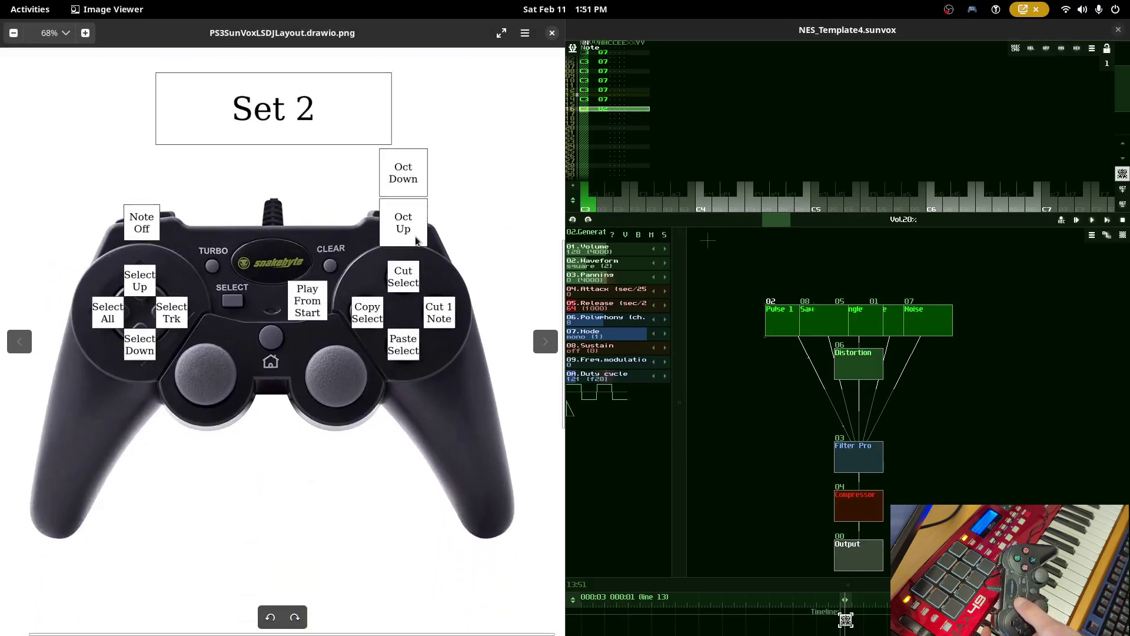
scroll(419, 242, up, 10)
scroll(356, 515, up, 4)
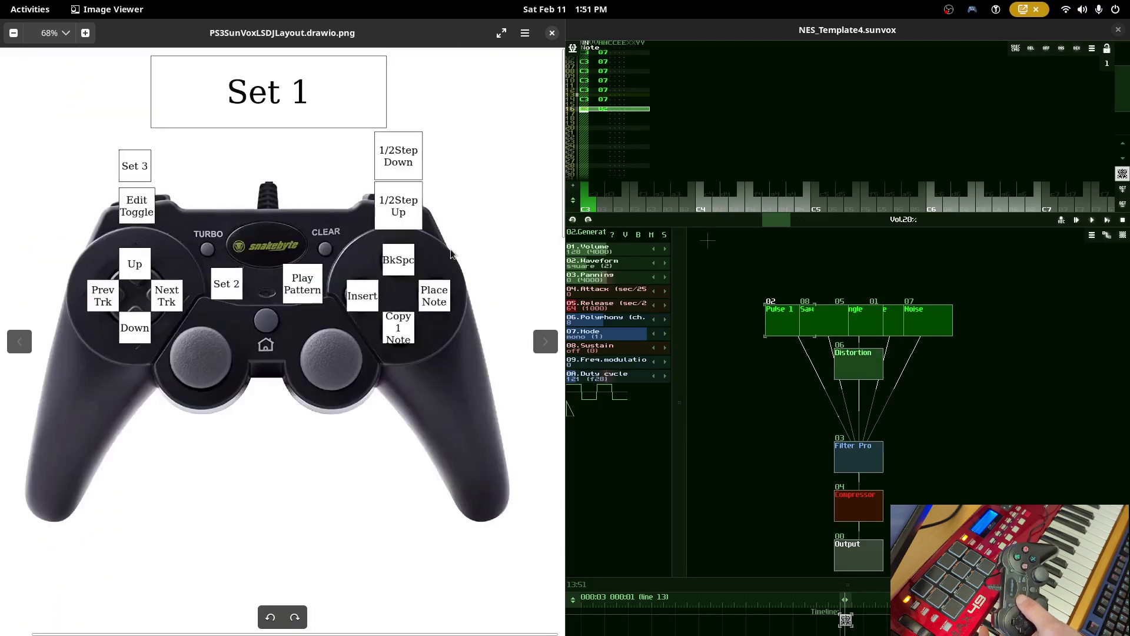
click(694, 134)
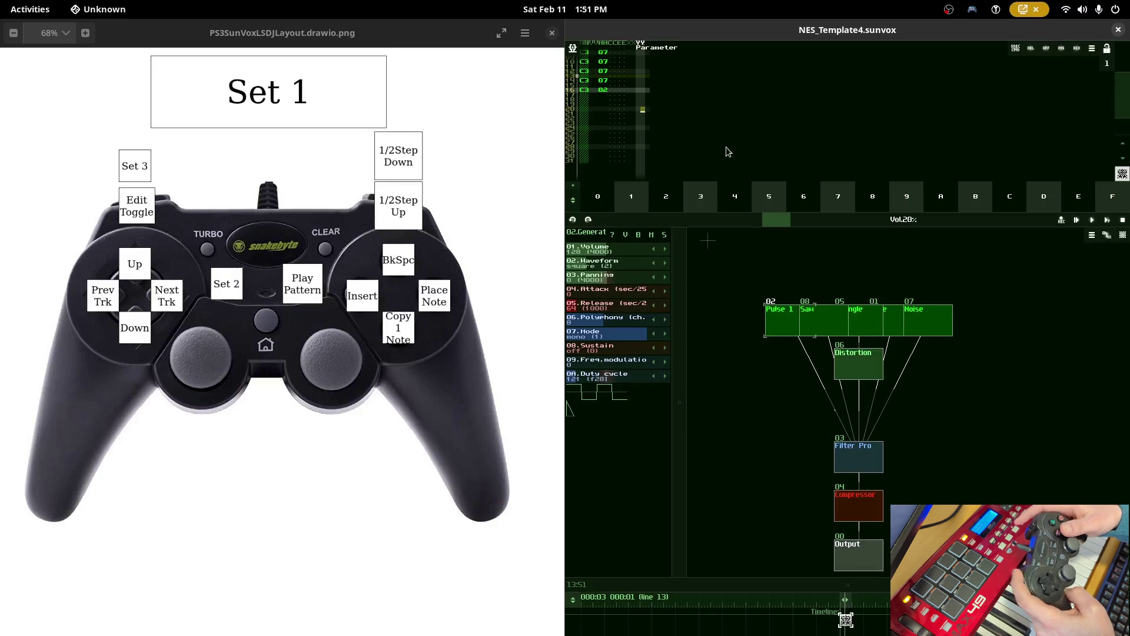
key(Right)
key(Left)
key(Right)
key(Left)
key(Right)
key(Right)
key(Left)
key(Right)
key(Left)
key(Right)
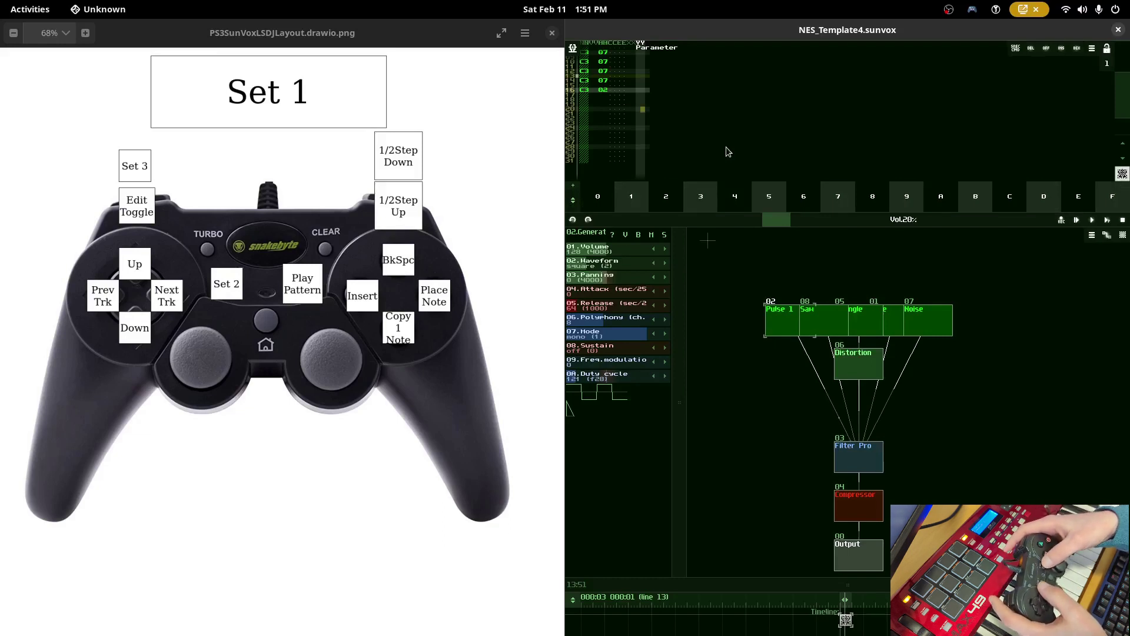
key(Up)
key(Up)
key(Up)
key(Up)
key(Up)
key(Up)
key(Up)
key(Up)
key(Up)
key(Up)
key(Up)
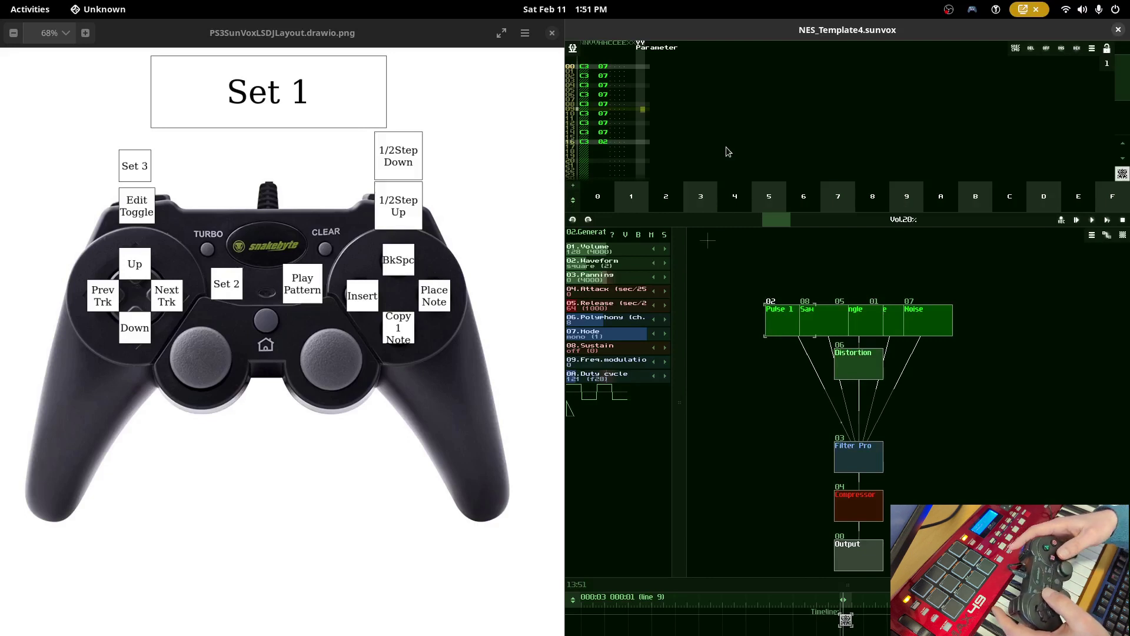
In the Note column, insert rows to push the C3 notes down, then delete one row.
key(Left)
key(BackSpace)
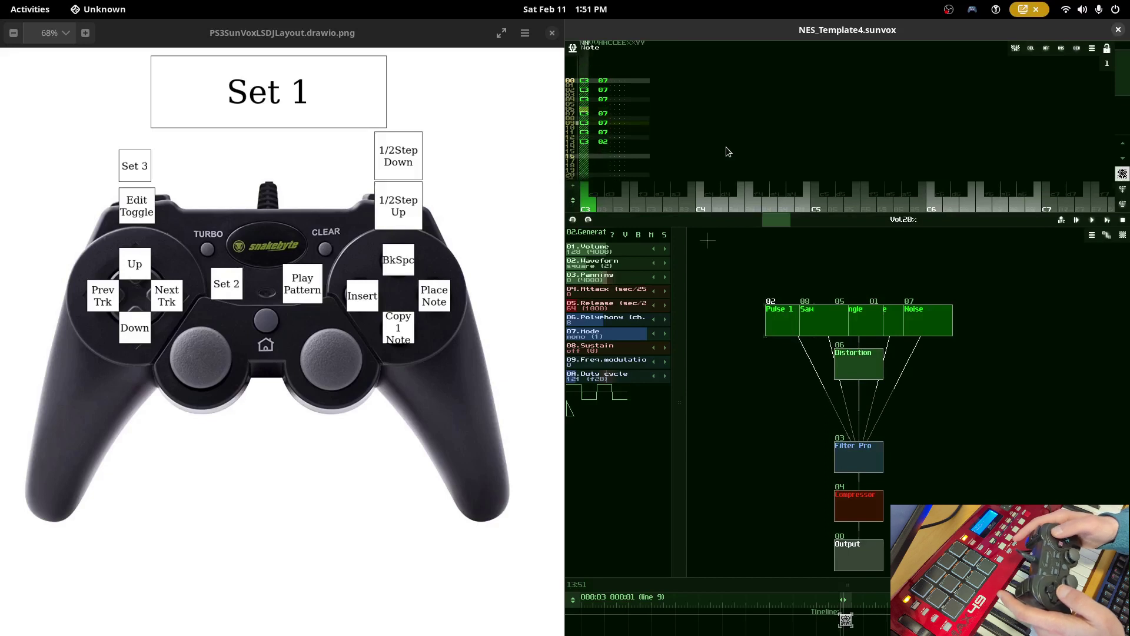
key(Insert)
key(Insert)
key(Insert)
key(Insert)
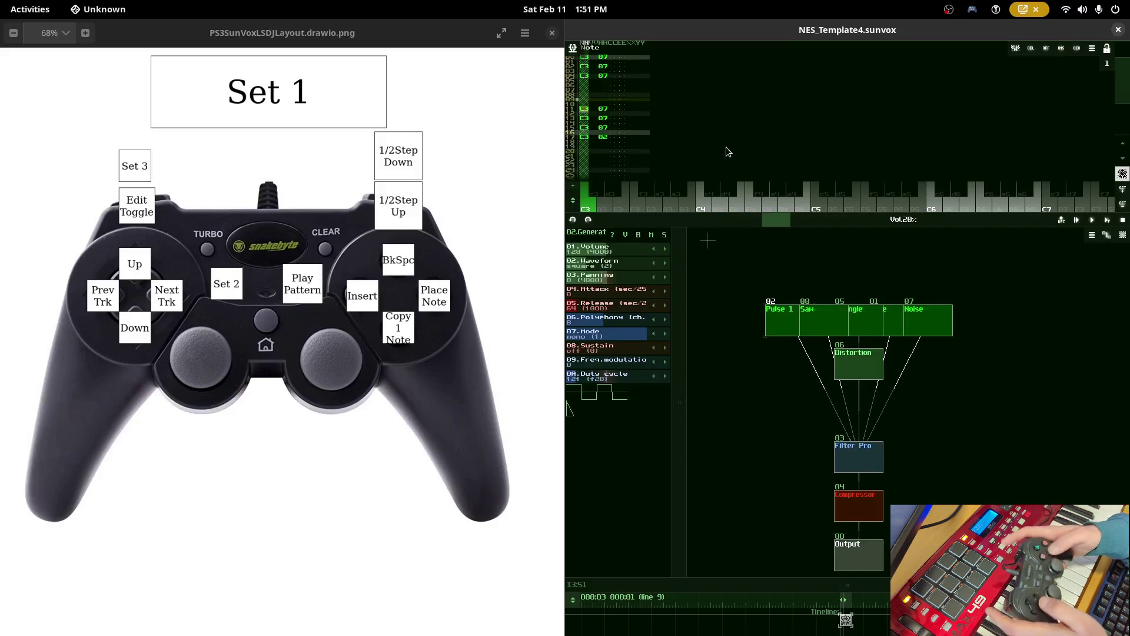
key(BackSpace)
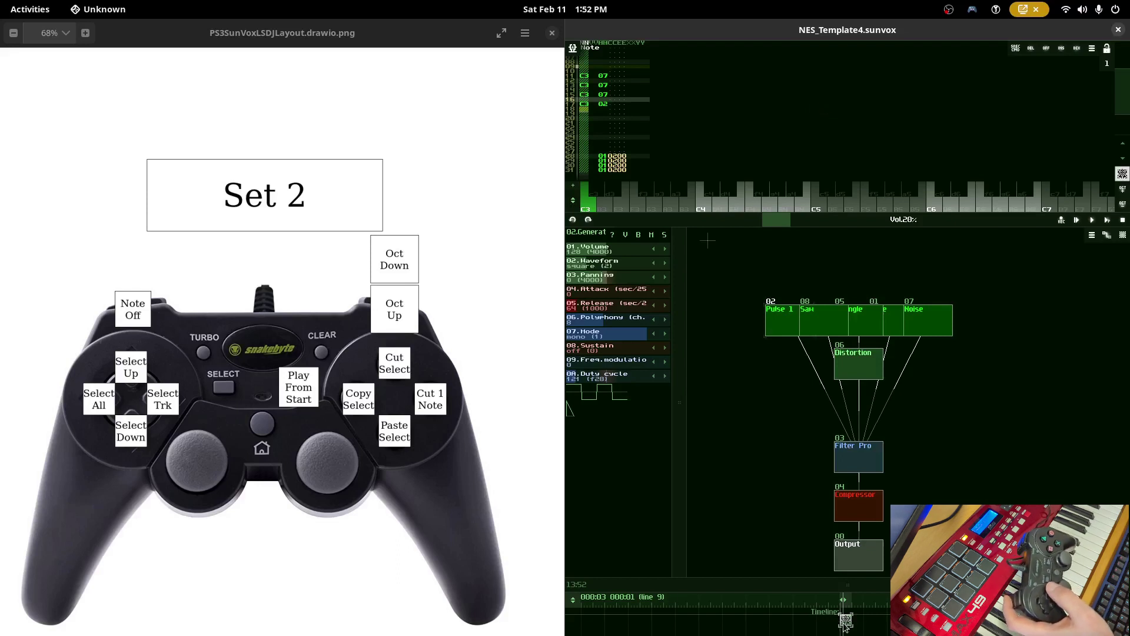
Set the pattern's Number of tracks to 4 and step across to the last track and back.
key(ctrl+p)
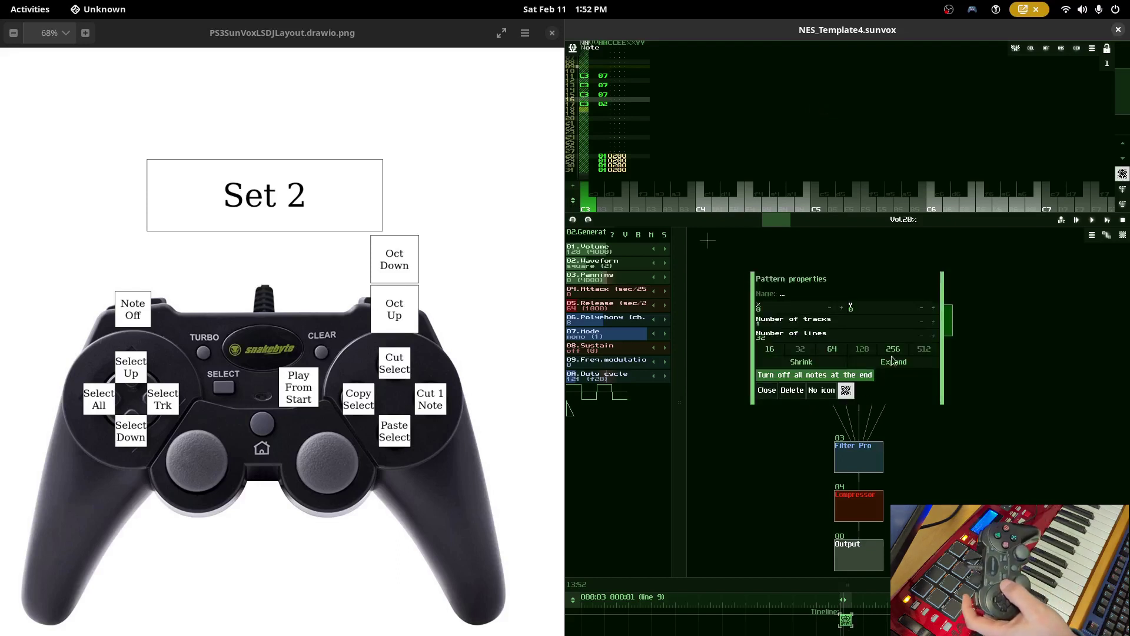
click(934, 323)
click(935, 324)
click(935, 323)
click(768, 391)
key(Tab)
key(Tab)
key(Tab)
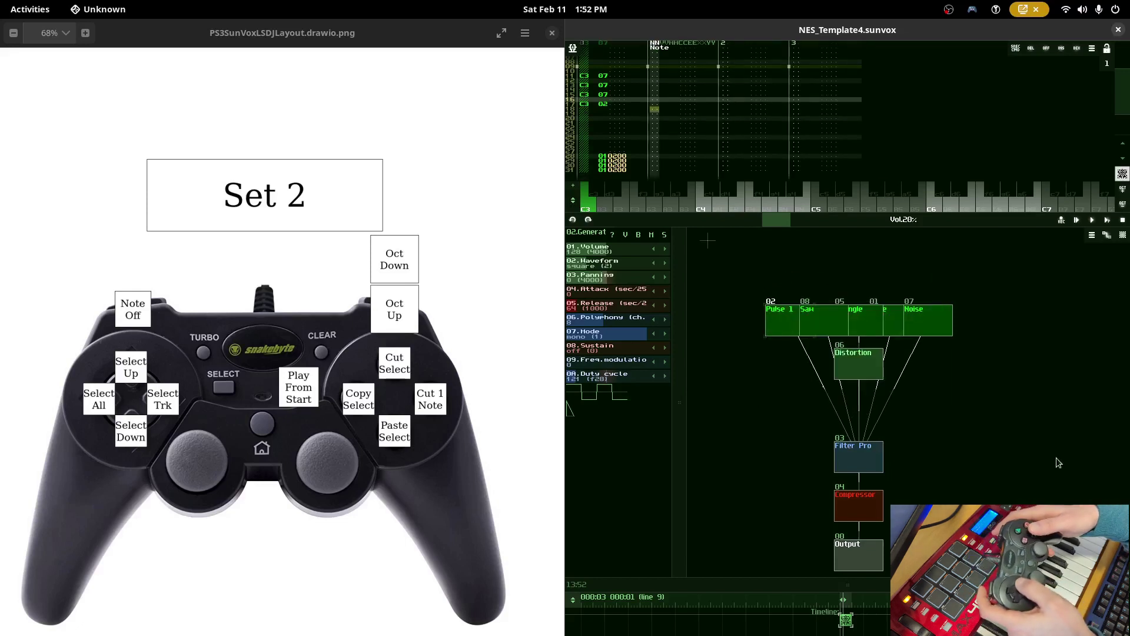
key(shift+Tab)
key(shift+Tab)
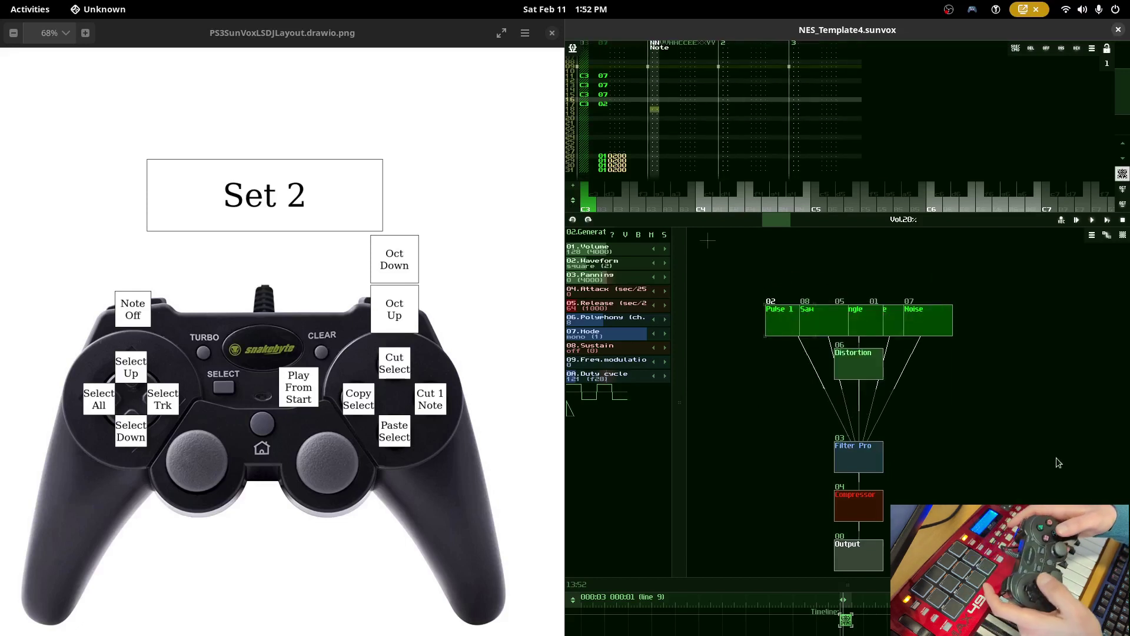
Pan the controller layout image to bring the Set 2 diagram into view.
scroll(518, 160, up, 10)
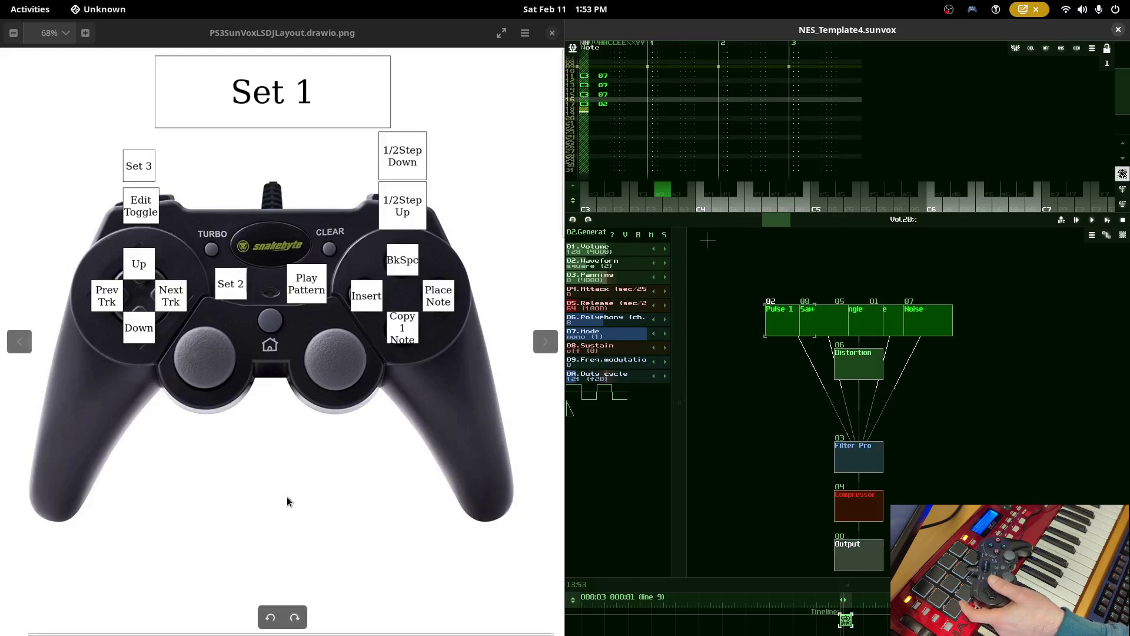
drag(290, 500, 294, 212)
drag(343, 454, 343, 230)
drag(377, 530, 355, 399)
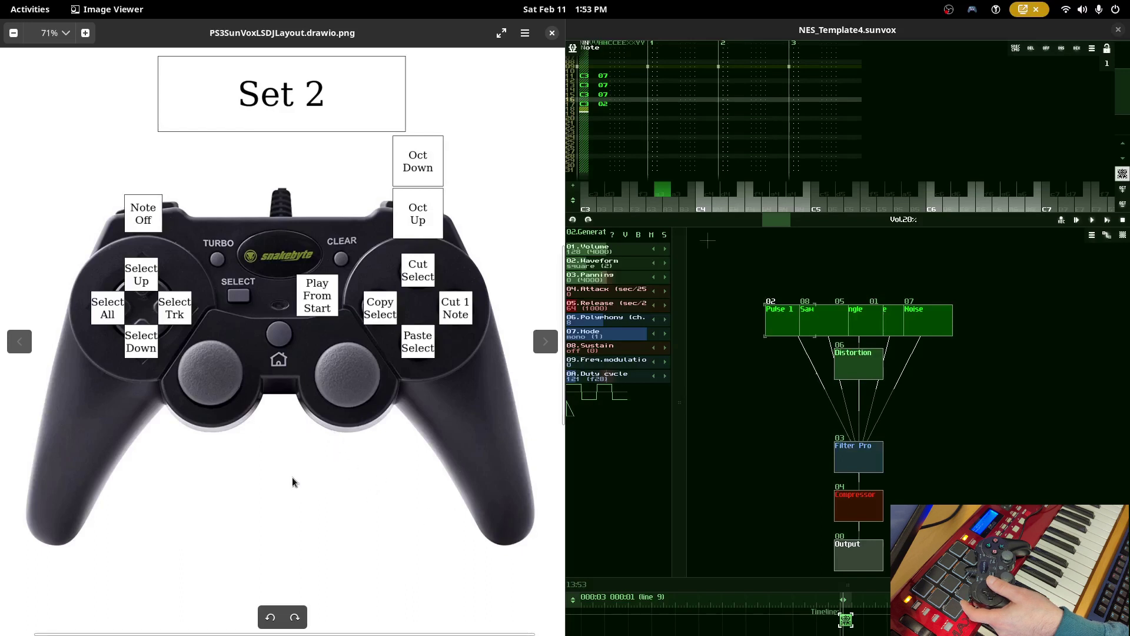
Scroll the layout image down to the Set 3 button layout.
scroll(292, 507, down, 10)
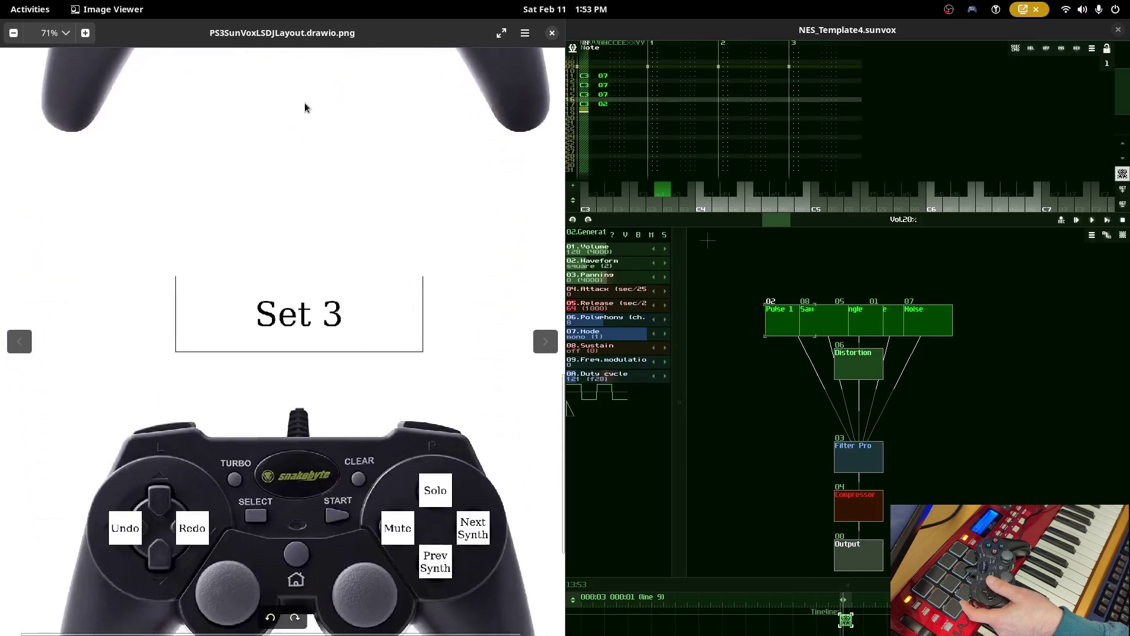
scroll(286, 303, down, 3)
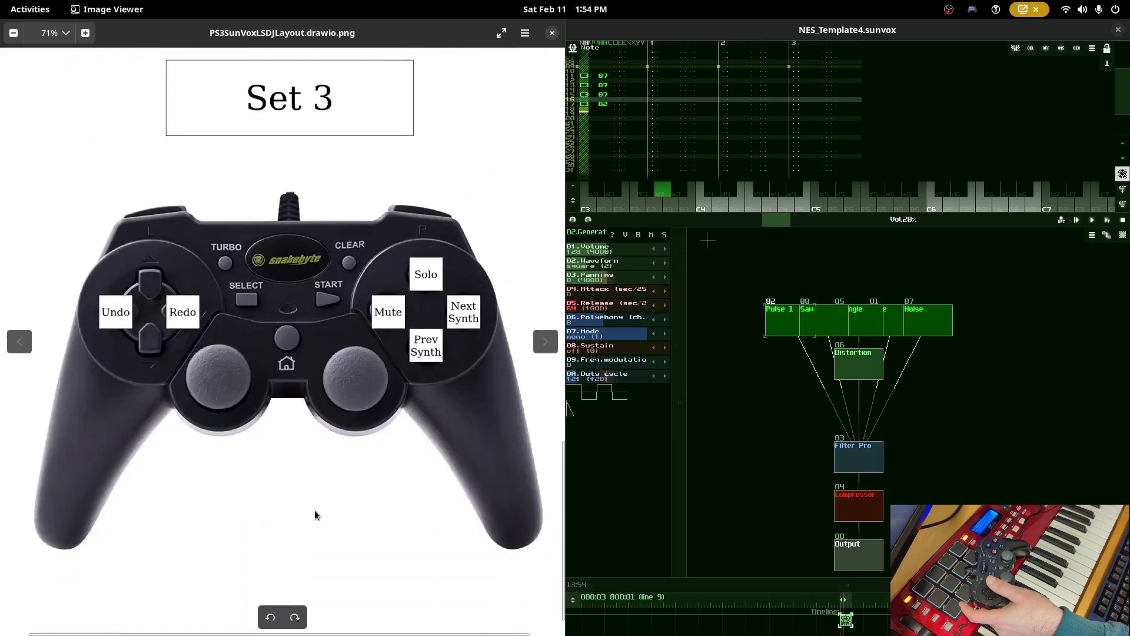
scroll(310, 447, down, 2)
scroll(310, 436, right, 1)
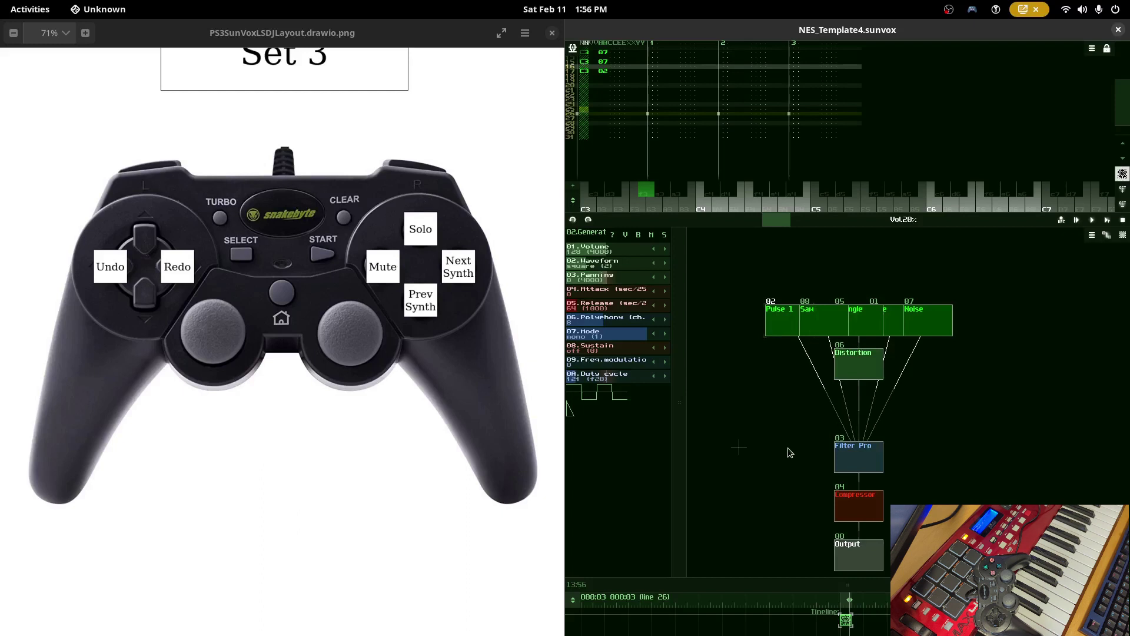
Start SunVox pattern playback and return to the AntiMicroX profile window.
key(space)
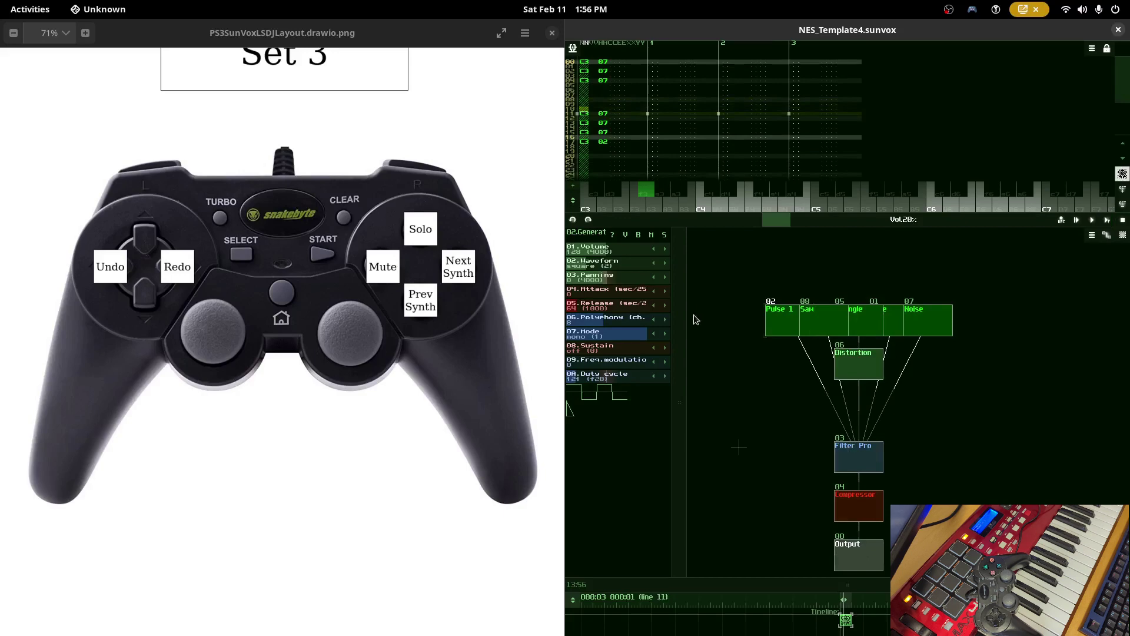
key(super)
click(719, 285)
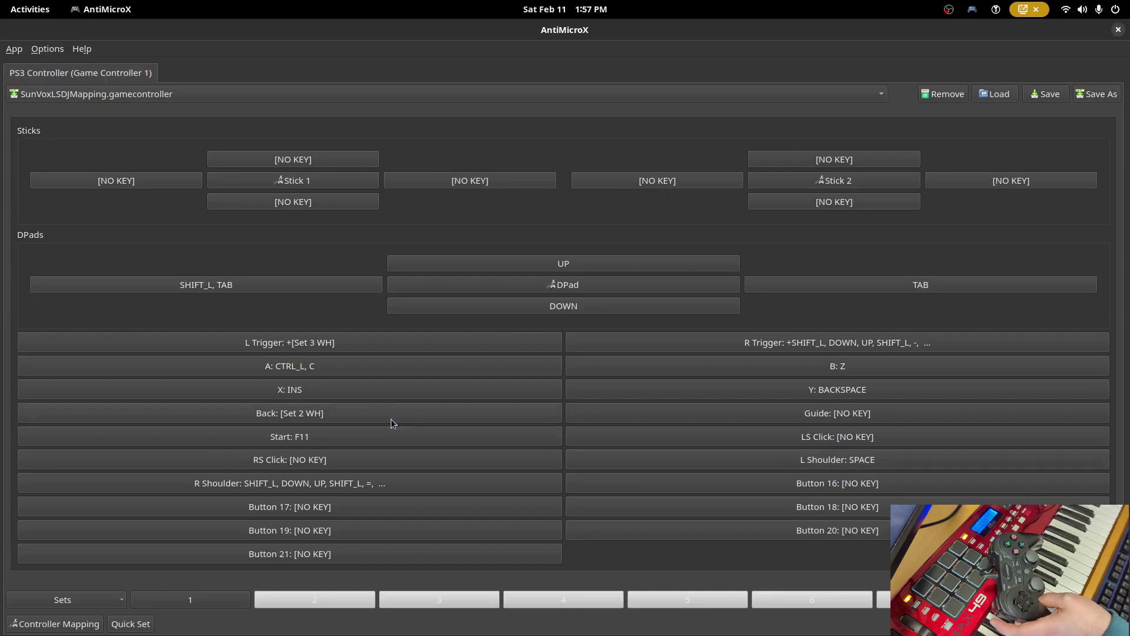
Reassign the Start button from F11 to SHIFT (L) on the on-screen keyboard.
click(339, 435)
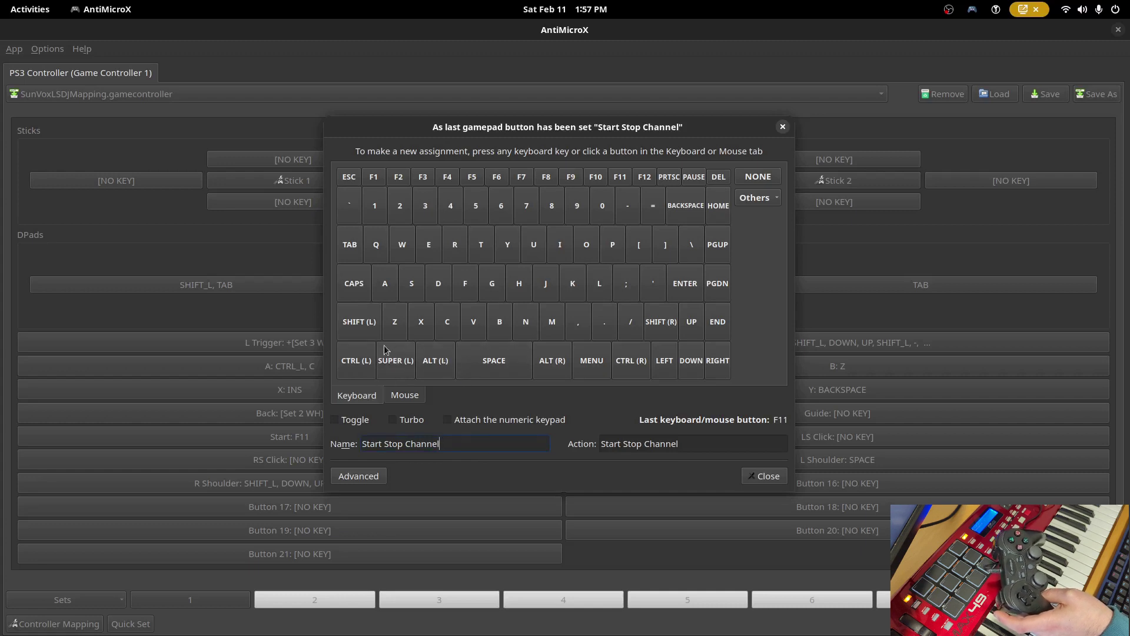
click(356, 317)
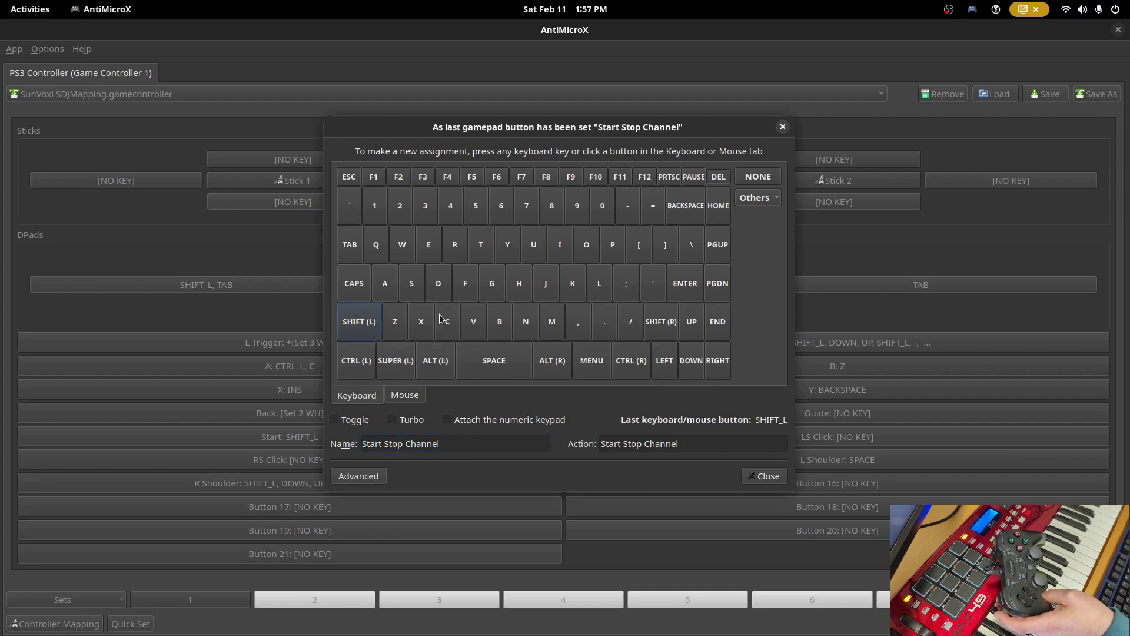
In Advanced, replace the SHIFT_L slot with an F11 then P key sequence.
click(359, 478)
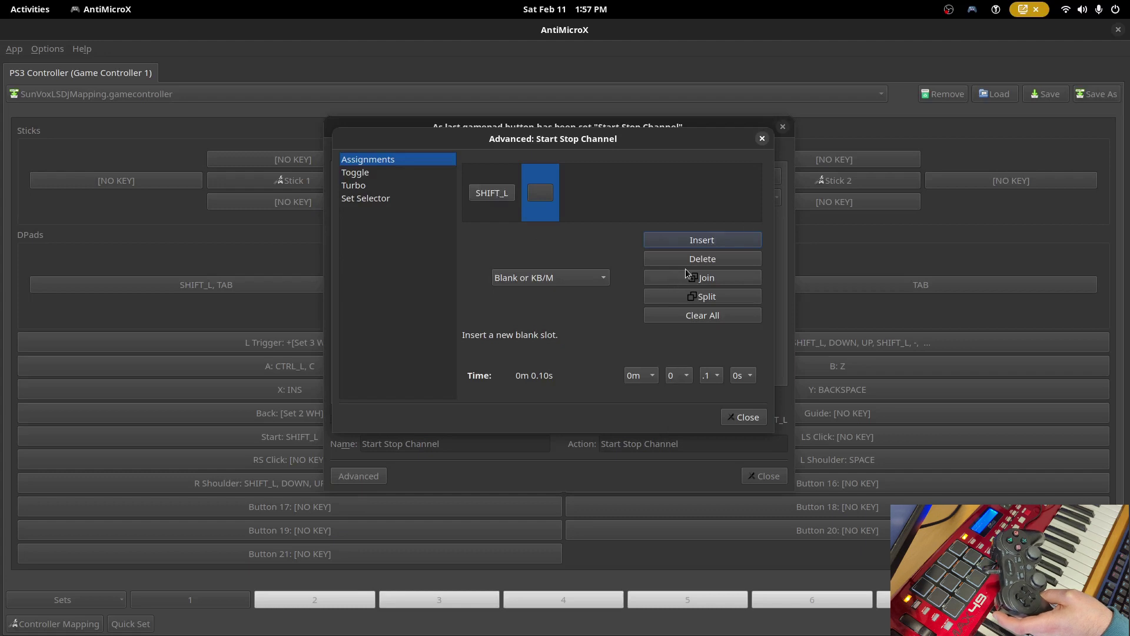
click(497, 199)
click(722, 261)
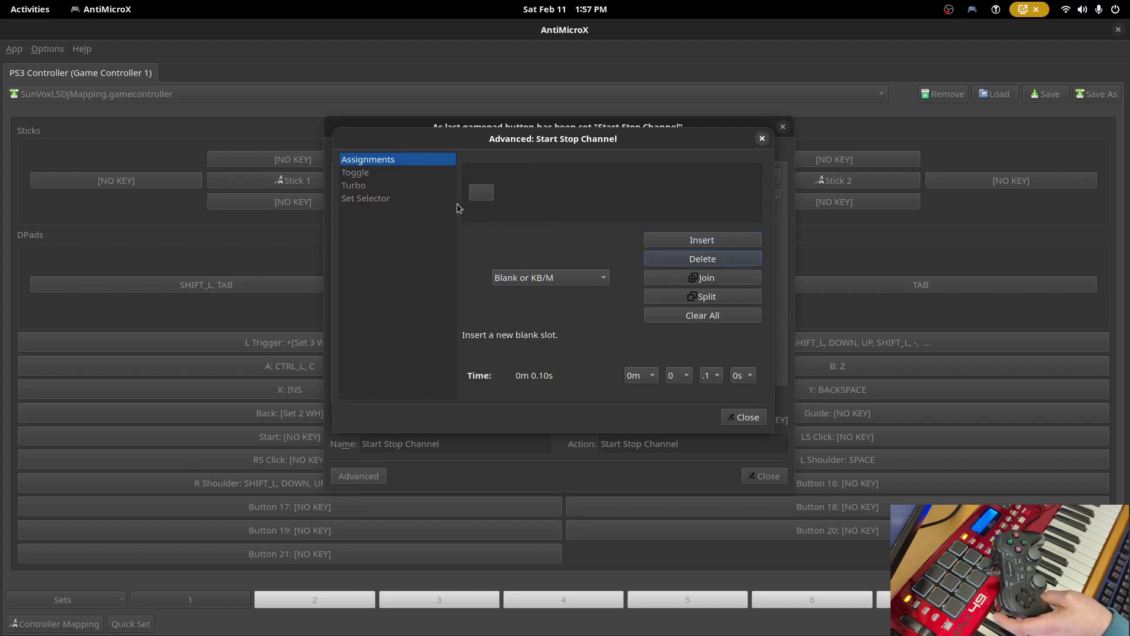
click(481, 194)
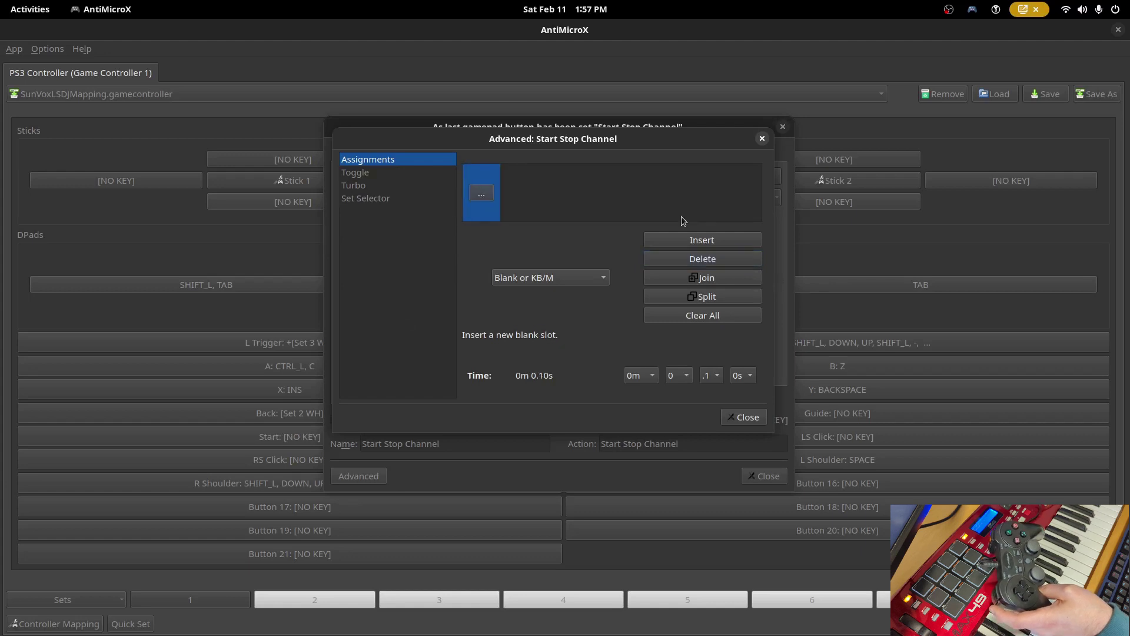
key(F11)
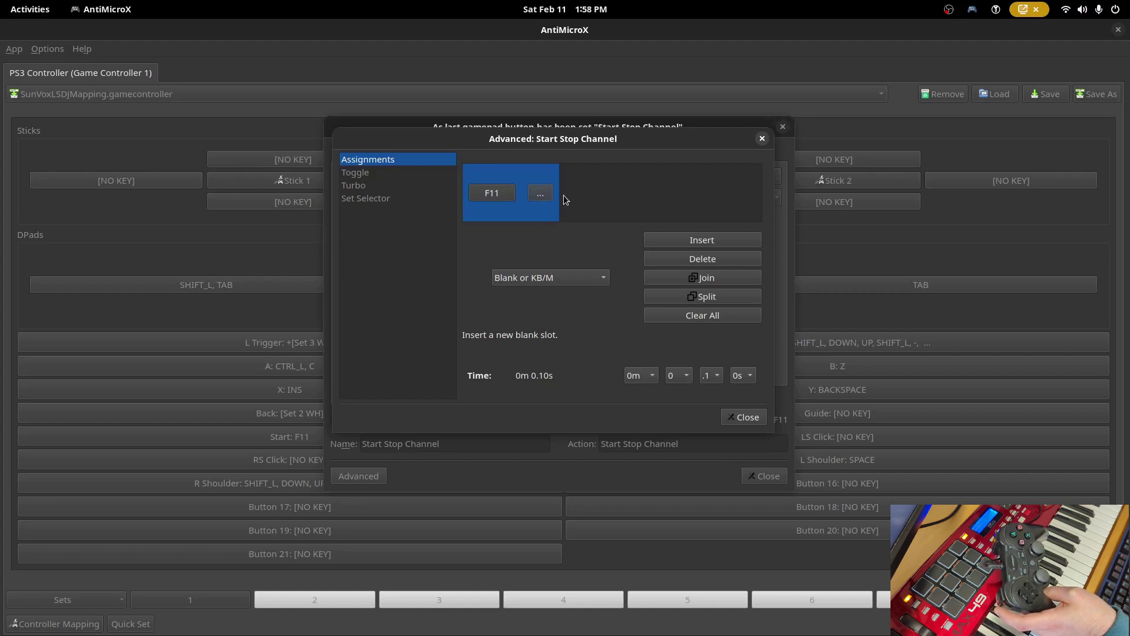
key(p)
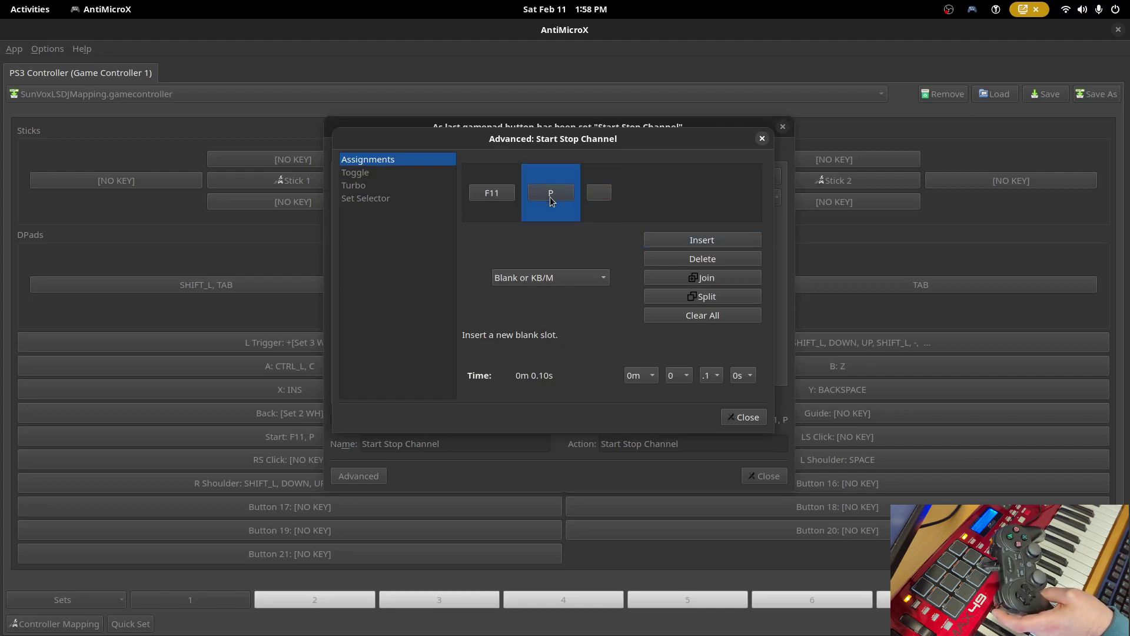
Replace the P slot with Cycle and record F12 after it, giving F11, Cycle, F12.
click(605, 278)
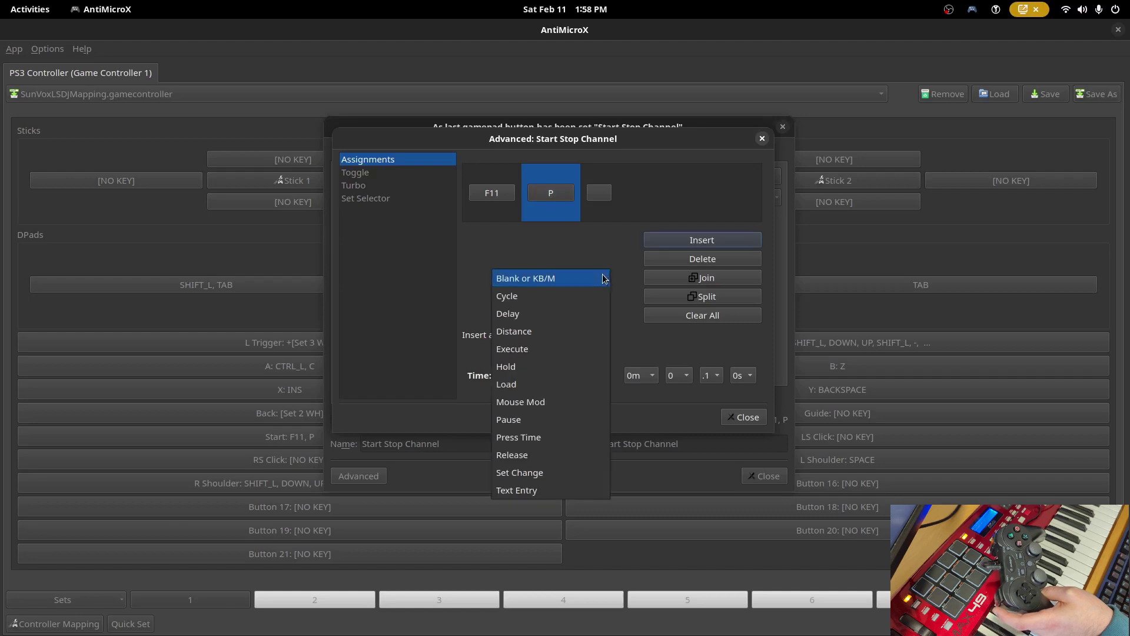
click(551, 296)
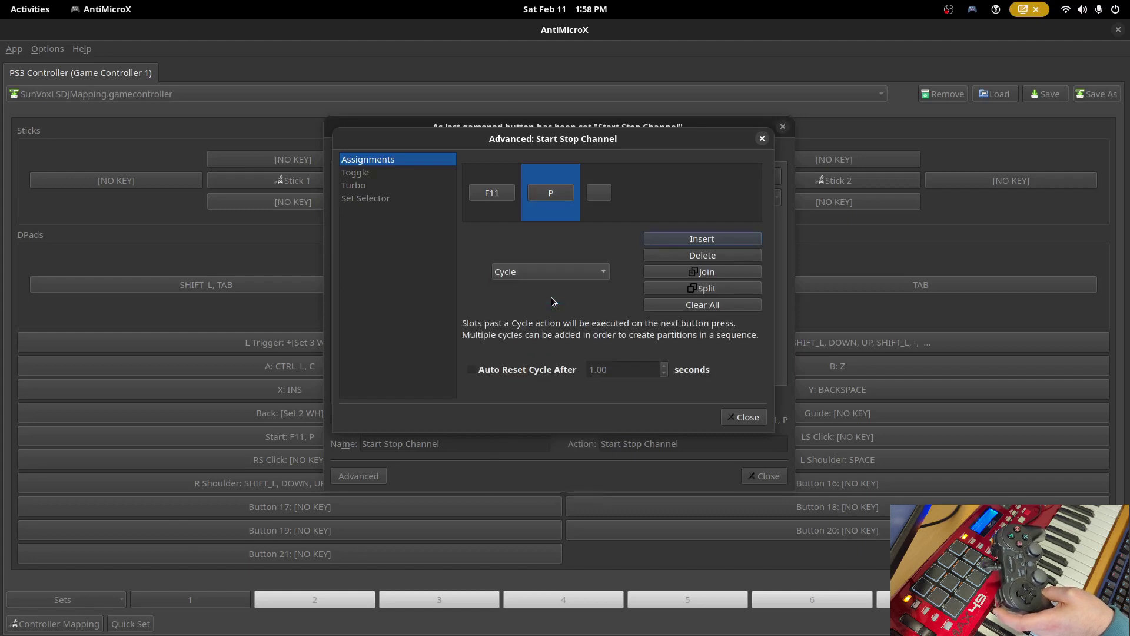
click(692, 240)
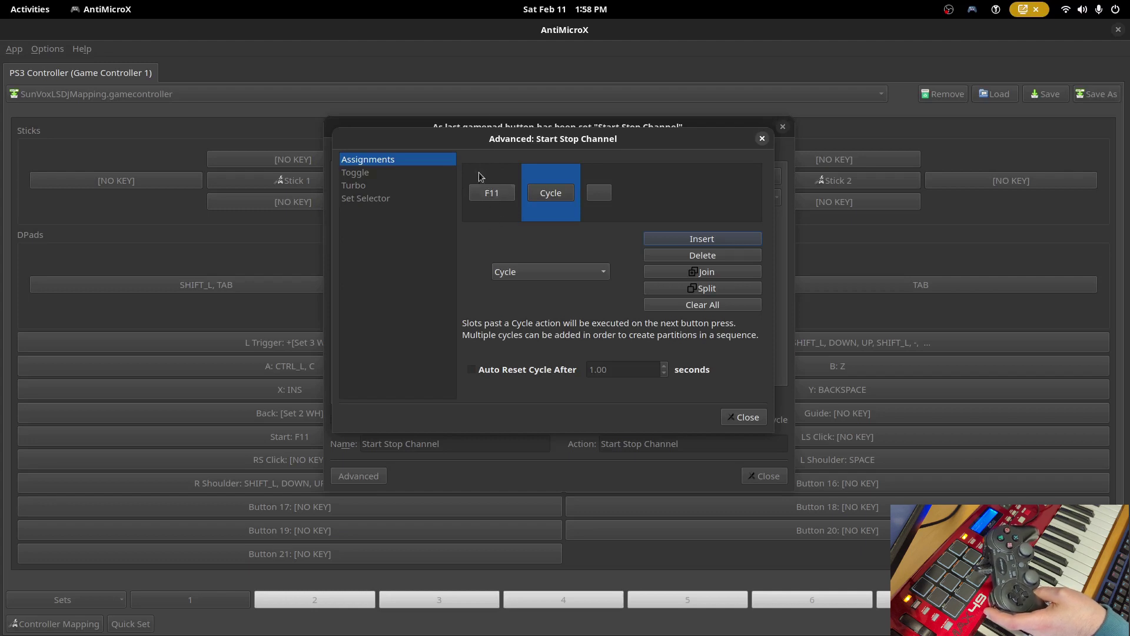
click(607, 195)
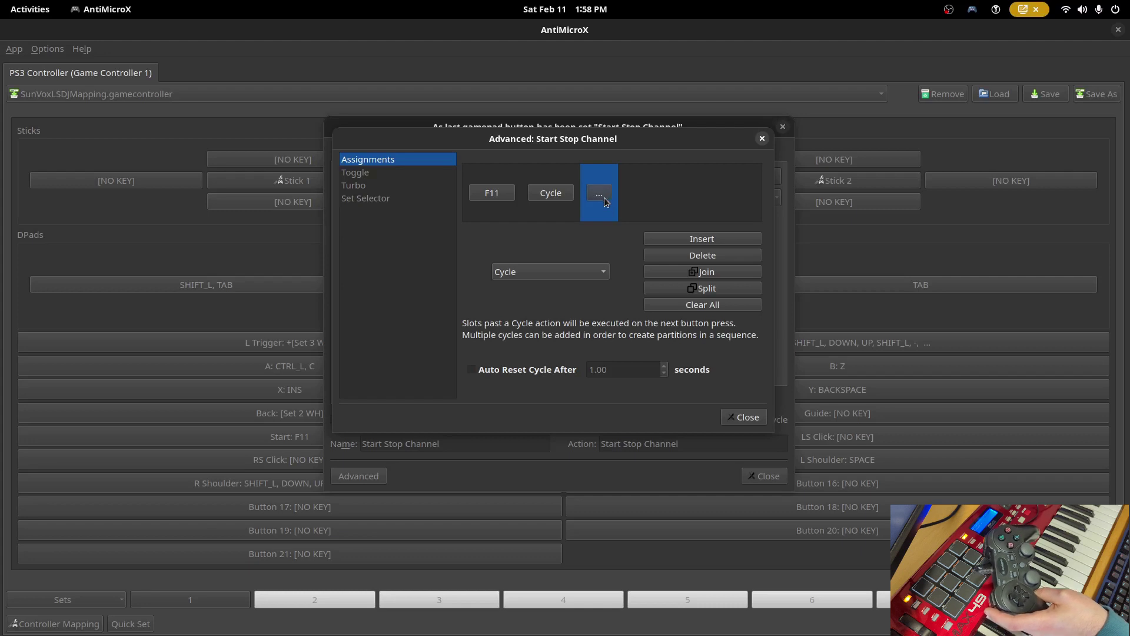
key(F12)
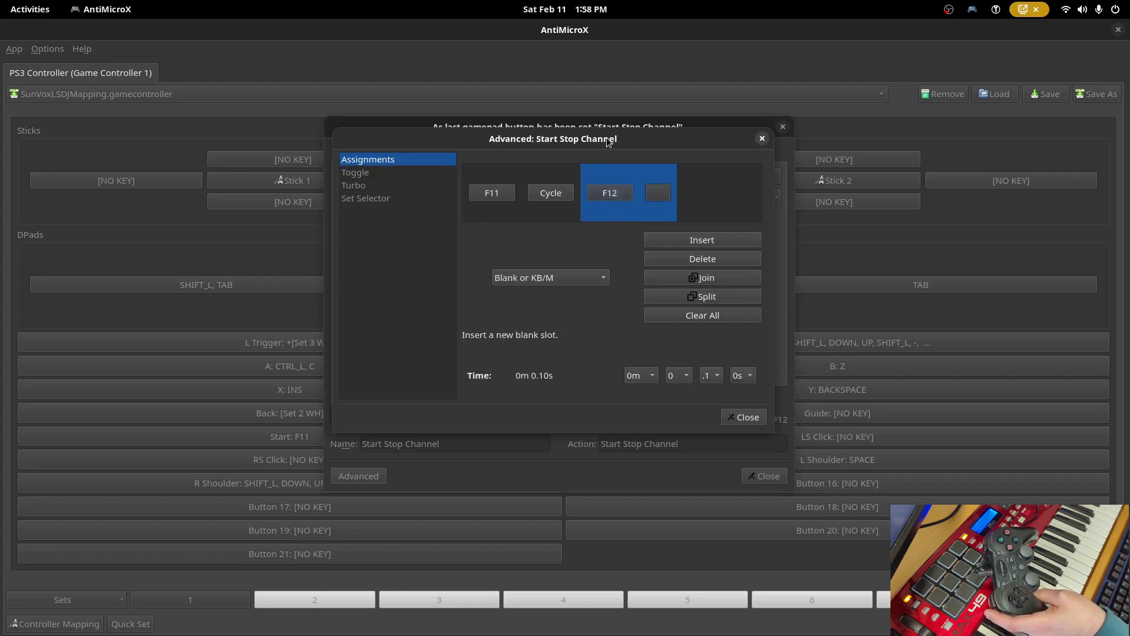
Close the AntiMicroX dialogs, bring NES_Template4 in SunVox forward and start playback with F11.
click(743, 418)
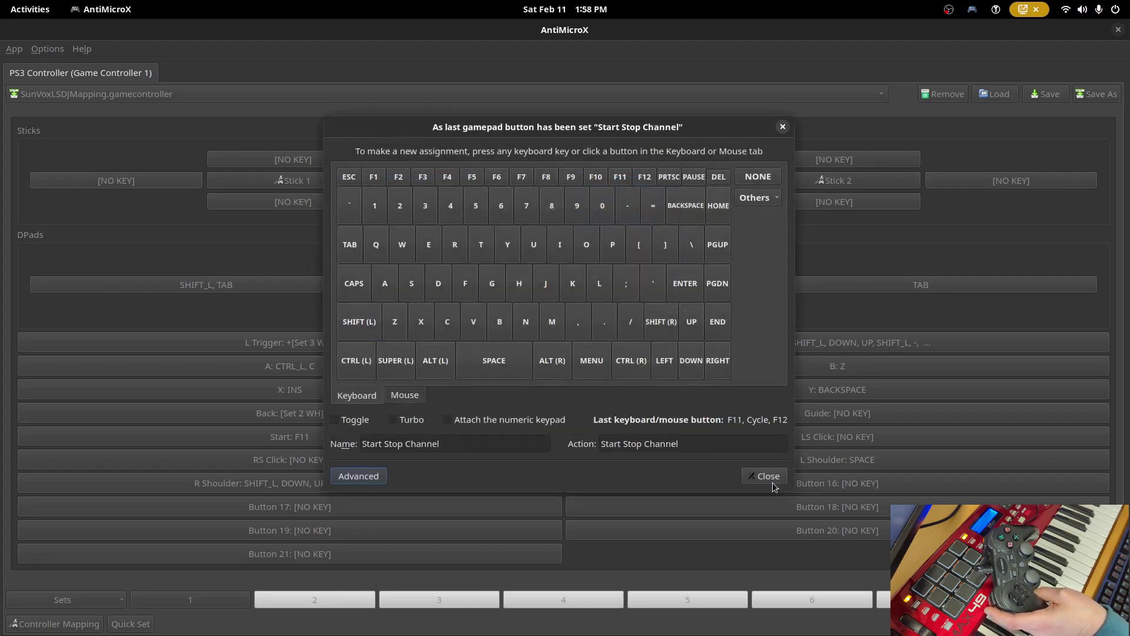
click(769, 476)
key(super)
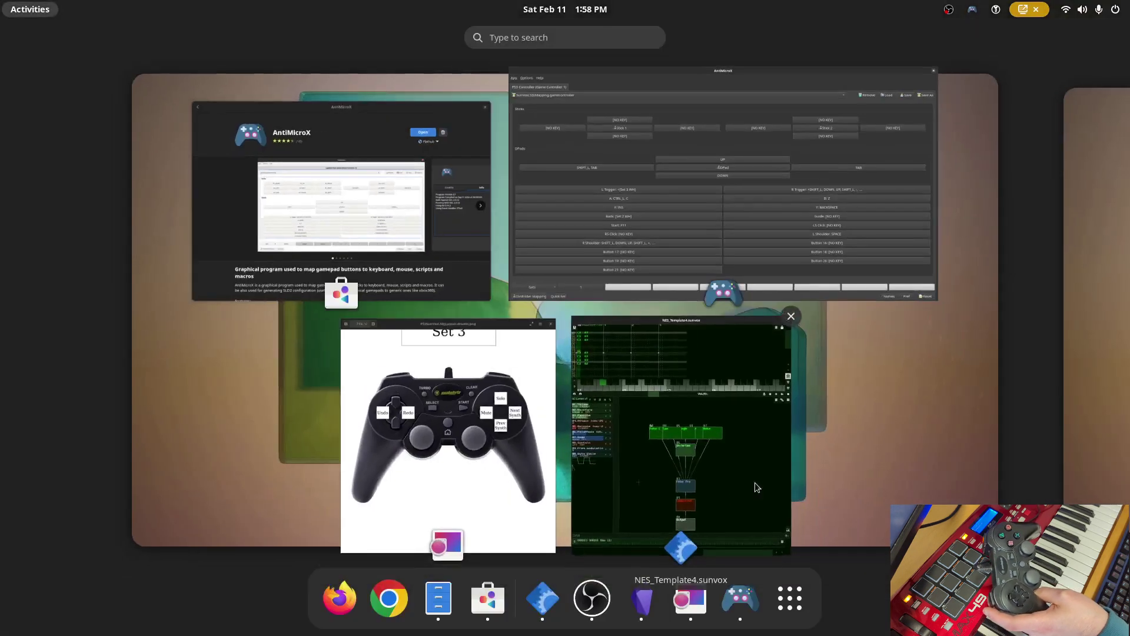
click(705, 466)
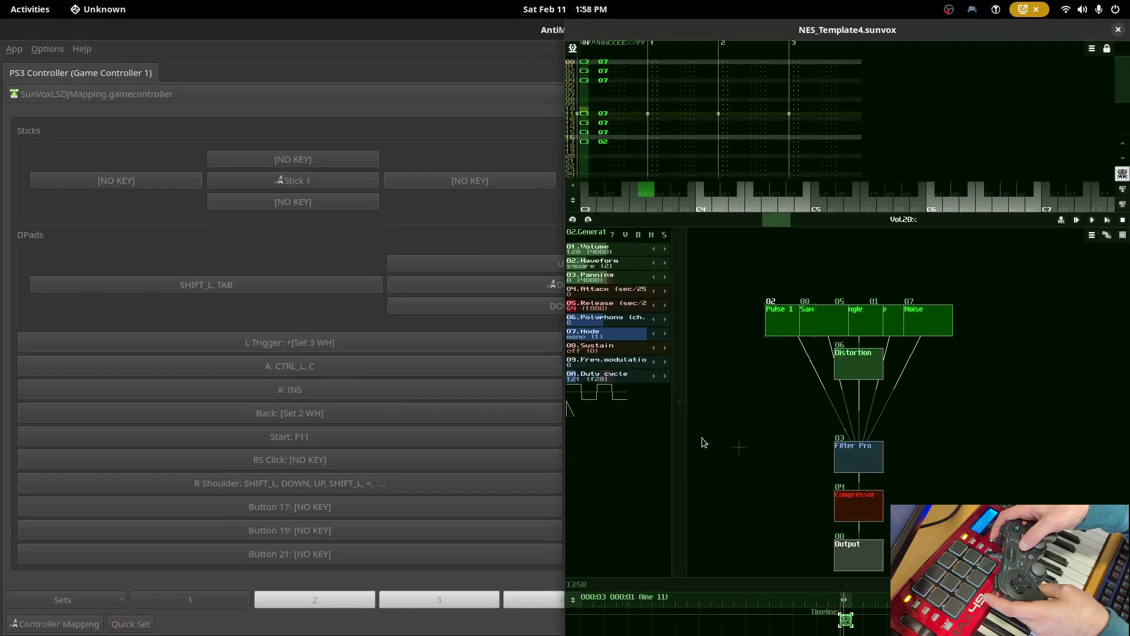
key(F11)
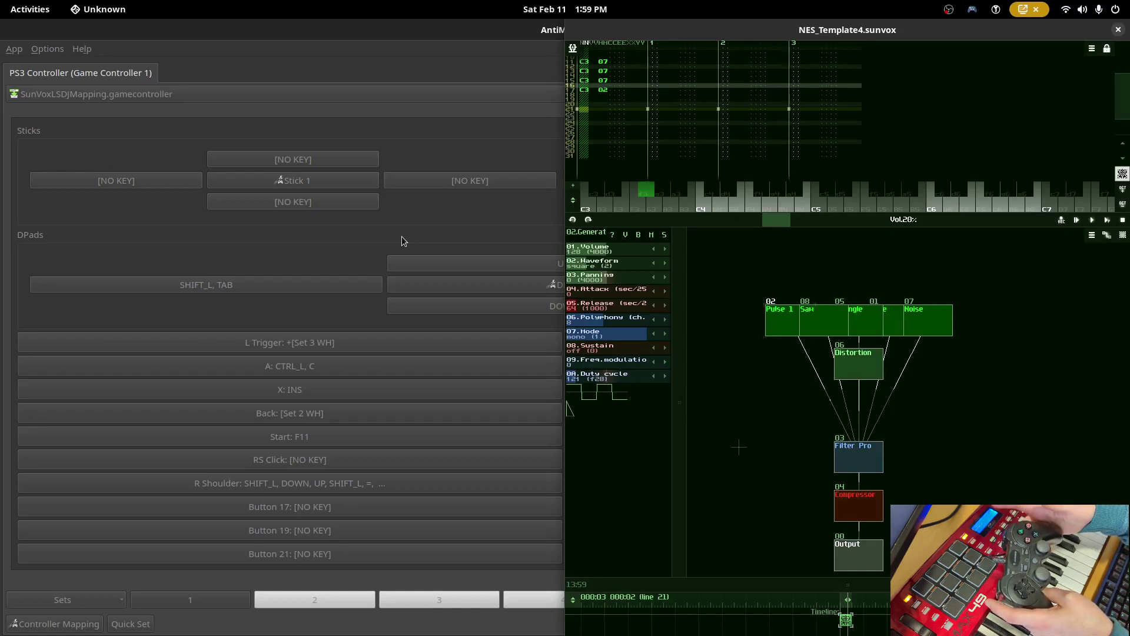
Scroll through the SunVox pattern to find the test notes.
scroll(792, 61, up, 1)
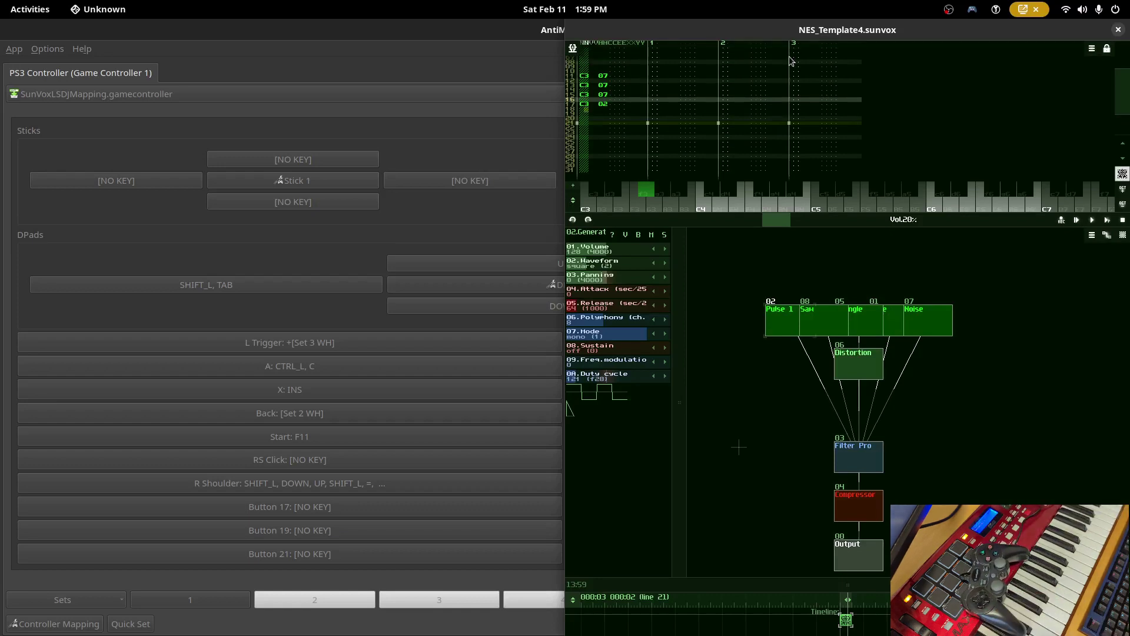
scroll(791, 61, up, 1)
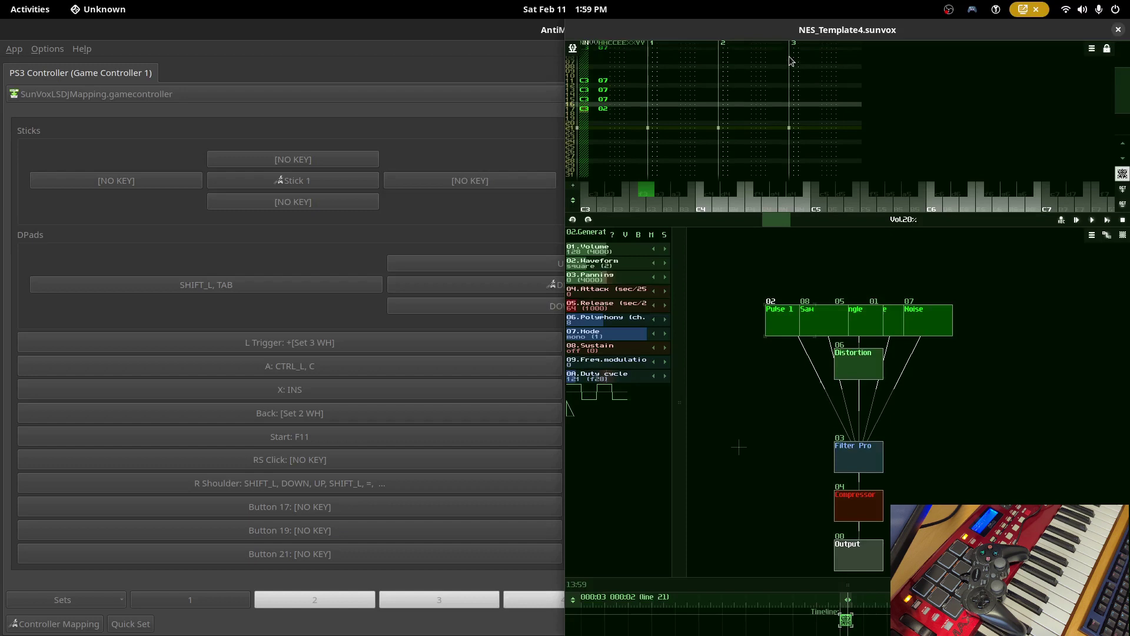
scroll(791, 61, down, 1)
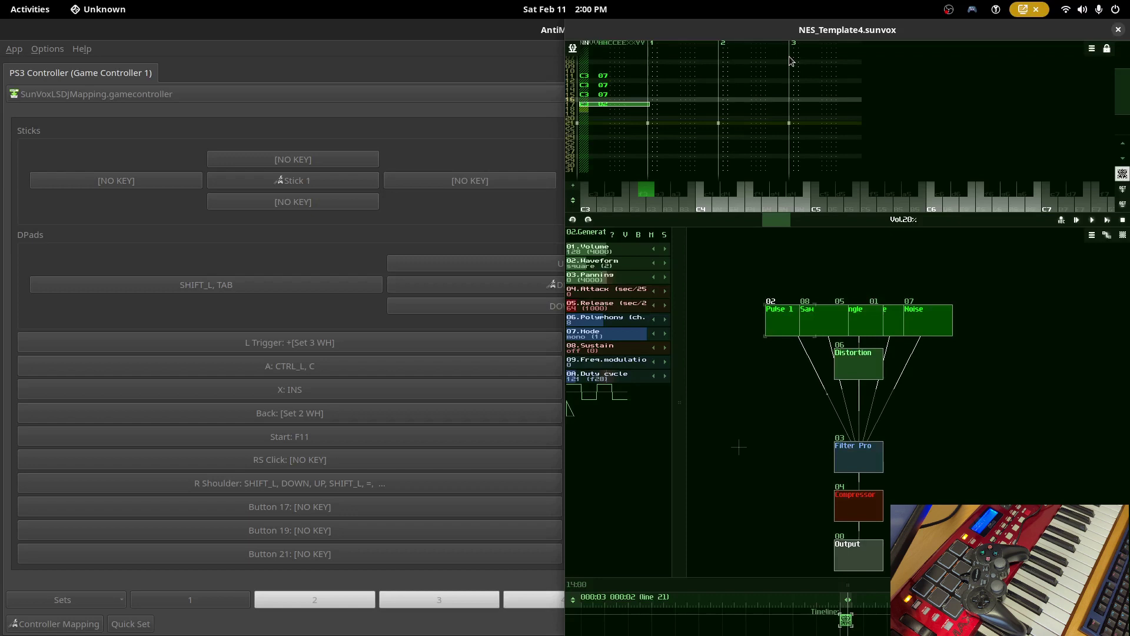
scroll(664, 128, up, 1)
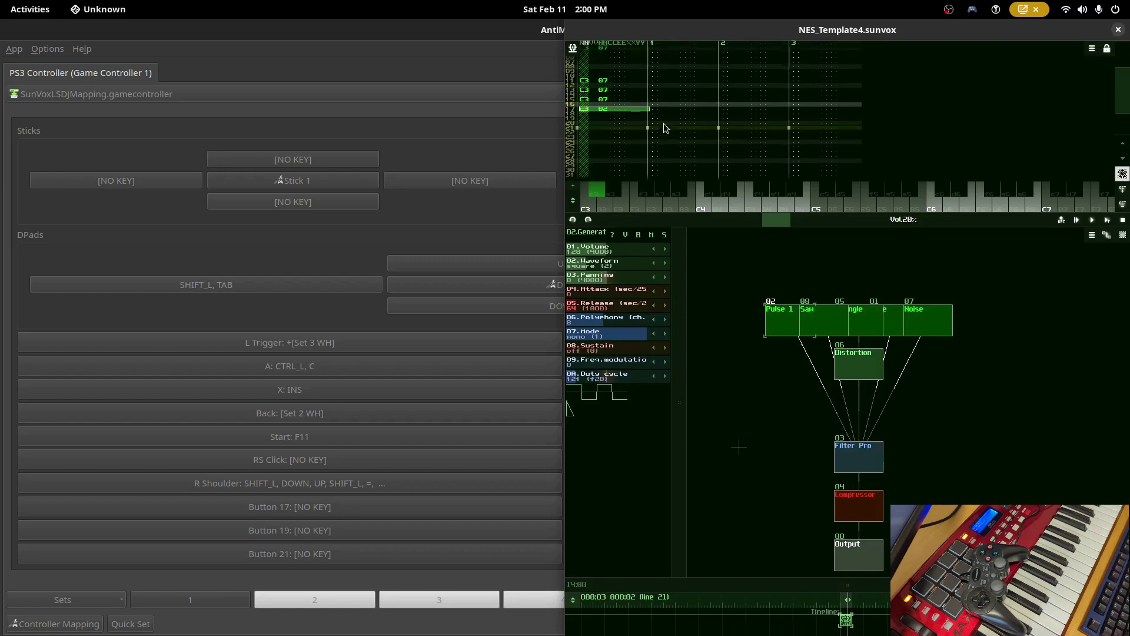
scroll(664, 128, up, 1)
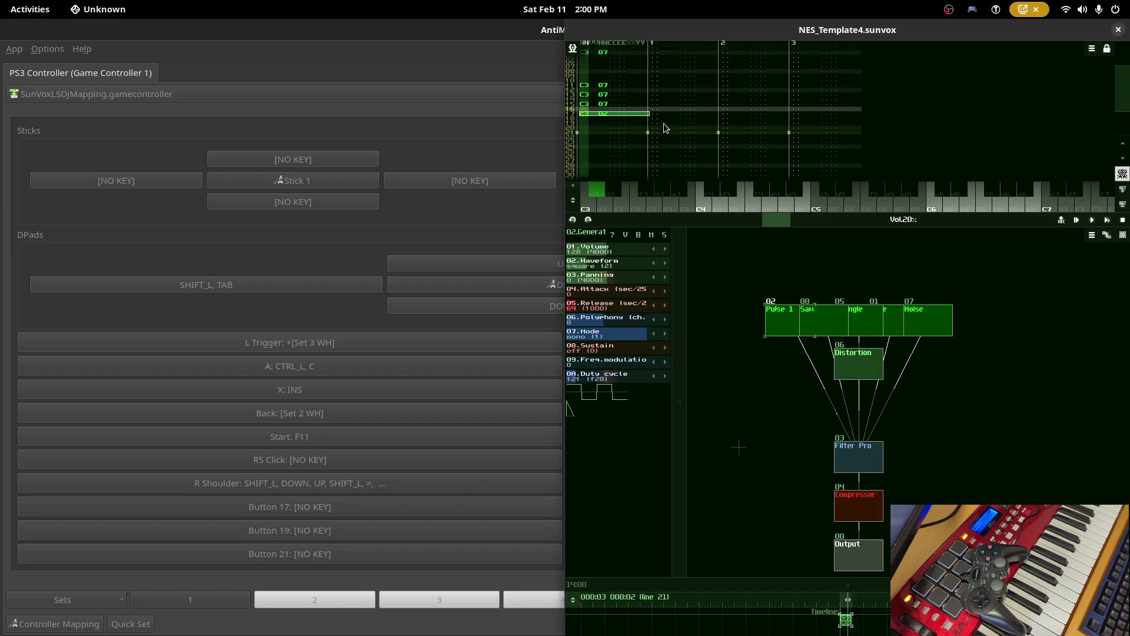
scroll(664, 127, down, 1)
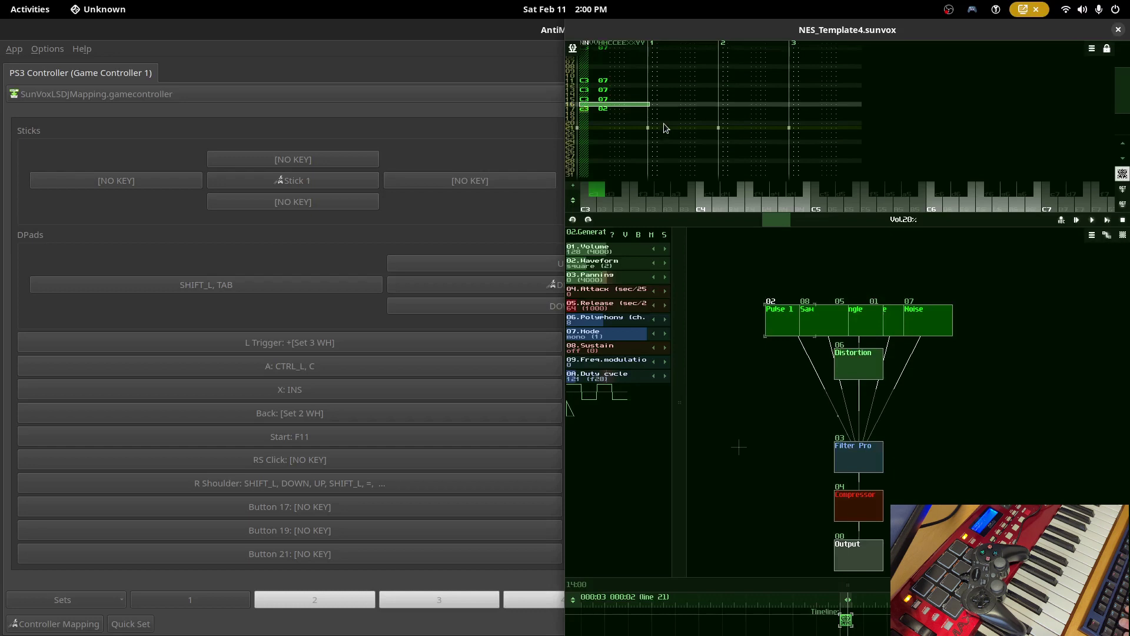
Preview the C3 note in row 02, shift it up with V, then maximize AntiMicroX.
key(shift+Down)
key(shift+Up)
key(v)
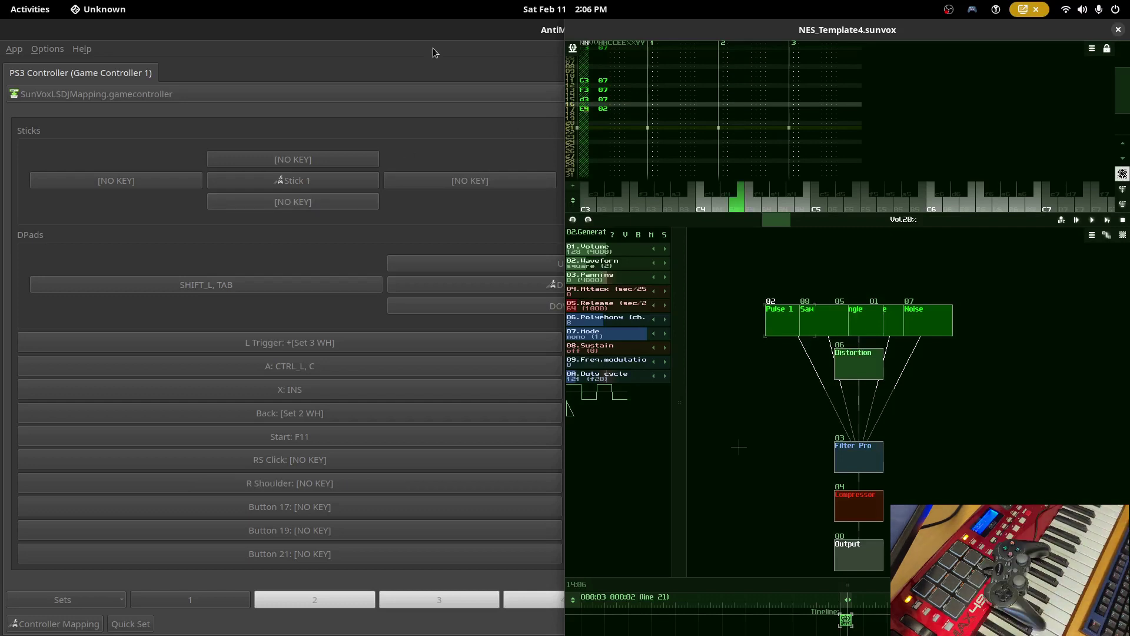
key(super+Up)
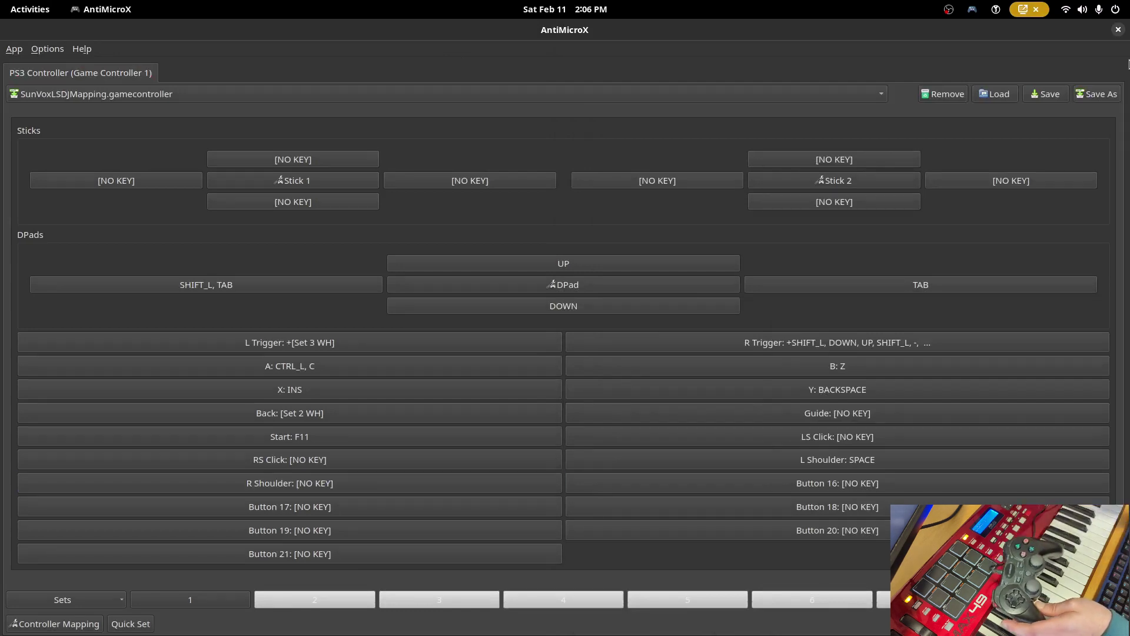
Open R Shoulder's advanced macro editor and record Left Shift and Down.
click(318, 487)
click(375, 481)
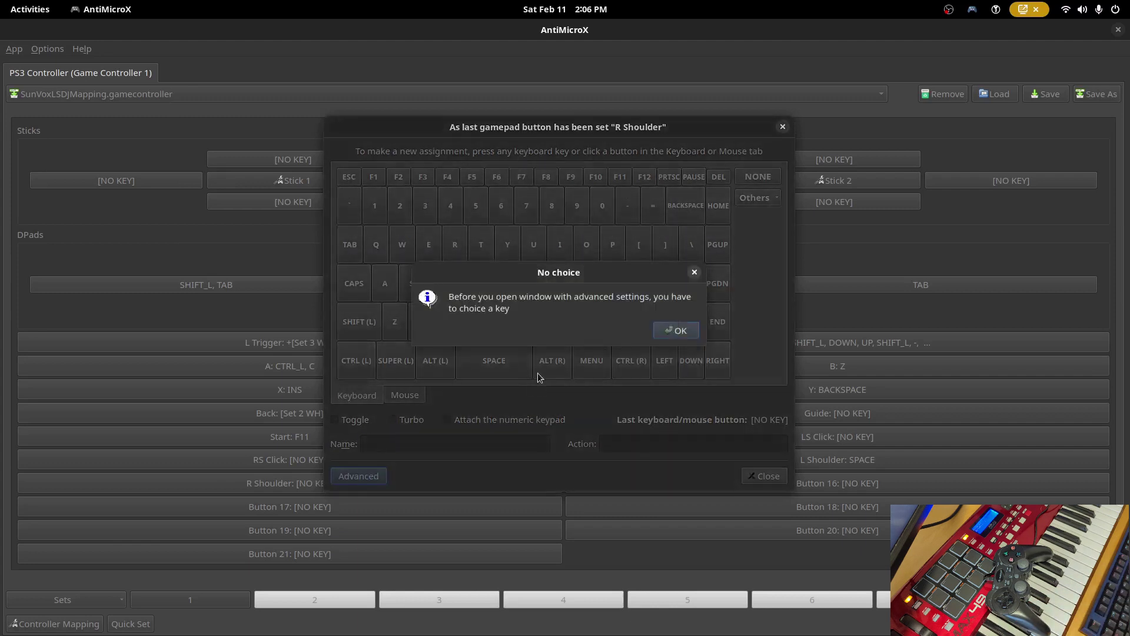
click(677, 323)
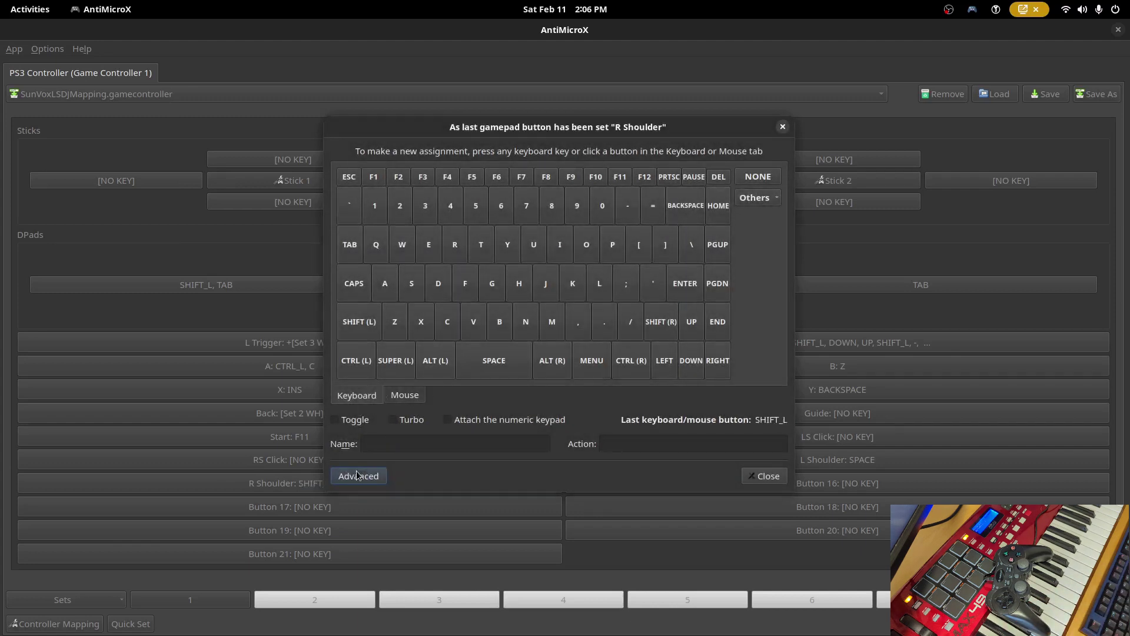
click(358, 476)
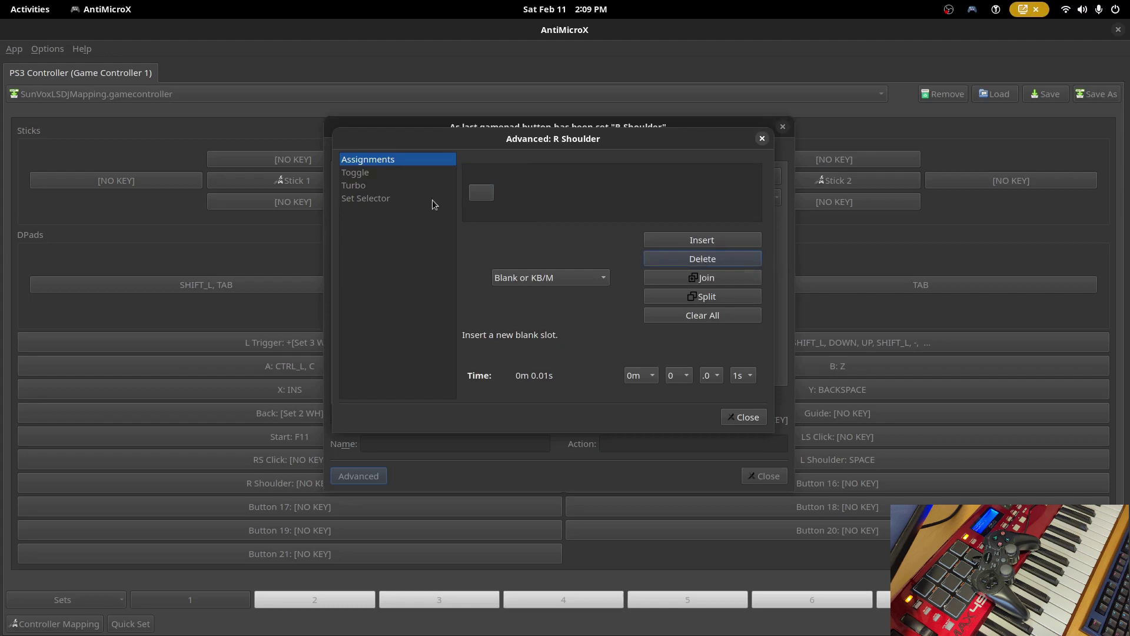
click(480, 196)
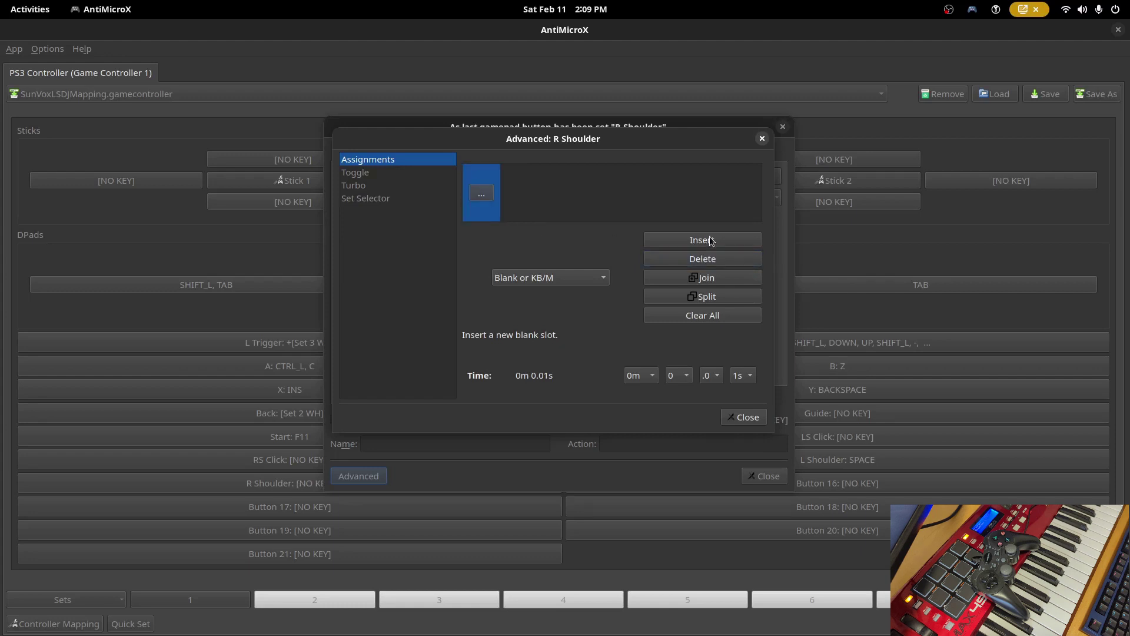
key(shift)
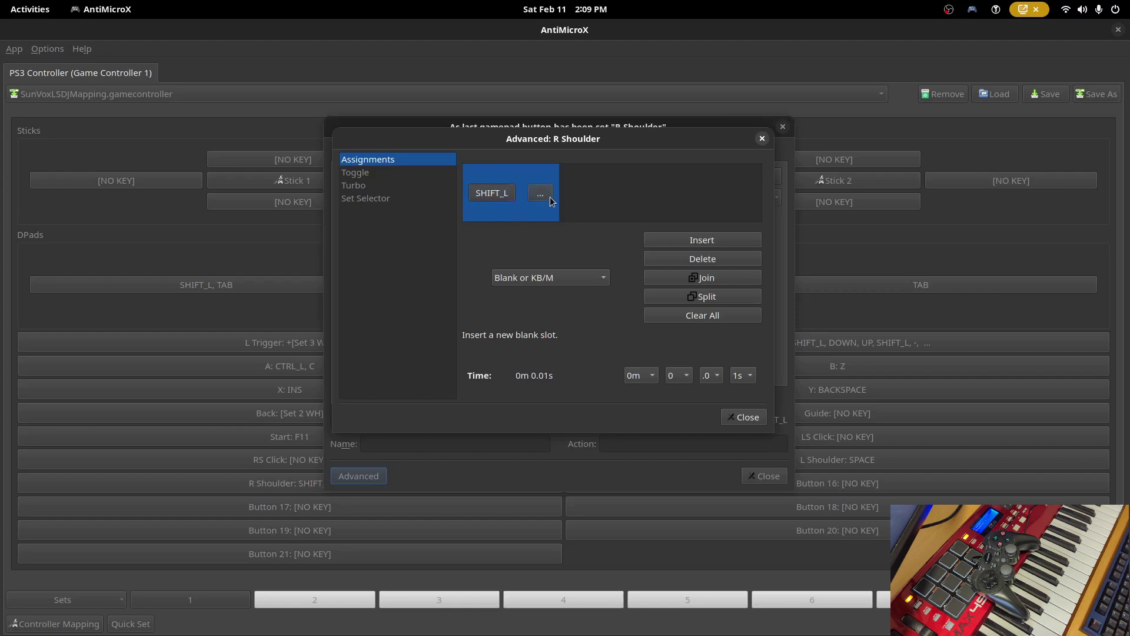
key(Down)
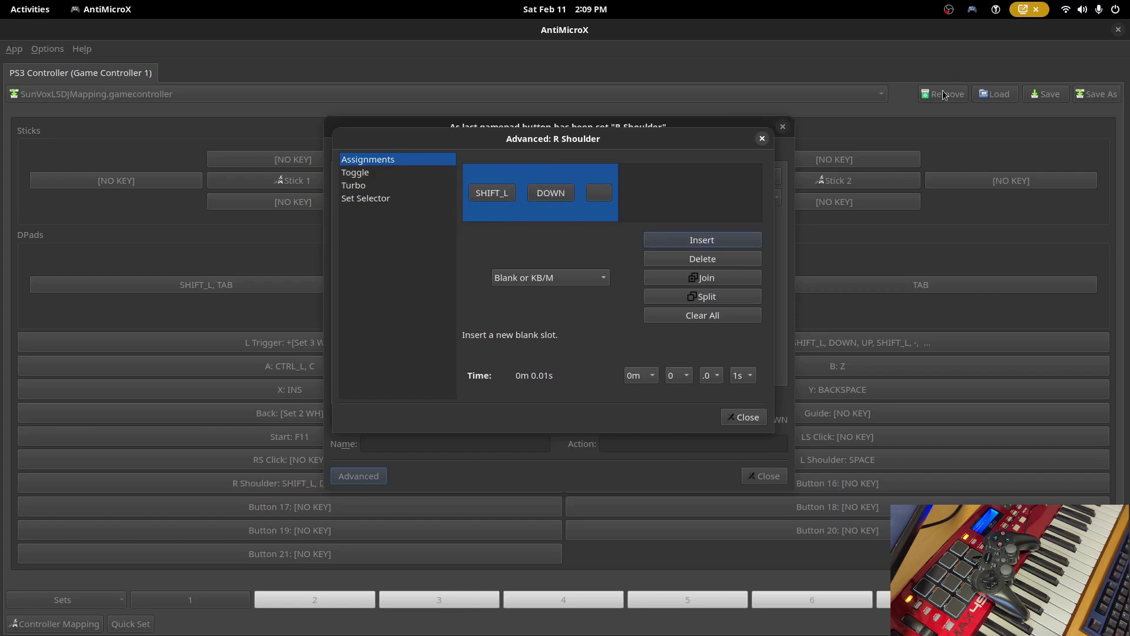
Append a pause, Up, Left Shift and = to the R Shoulder macro.
click(599, 214)
click(550, 277)
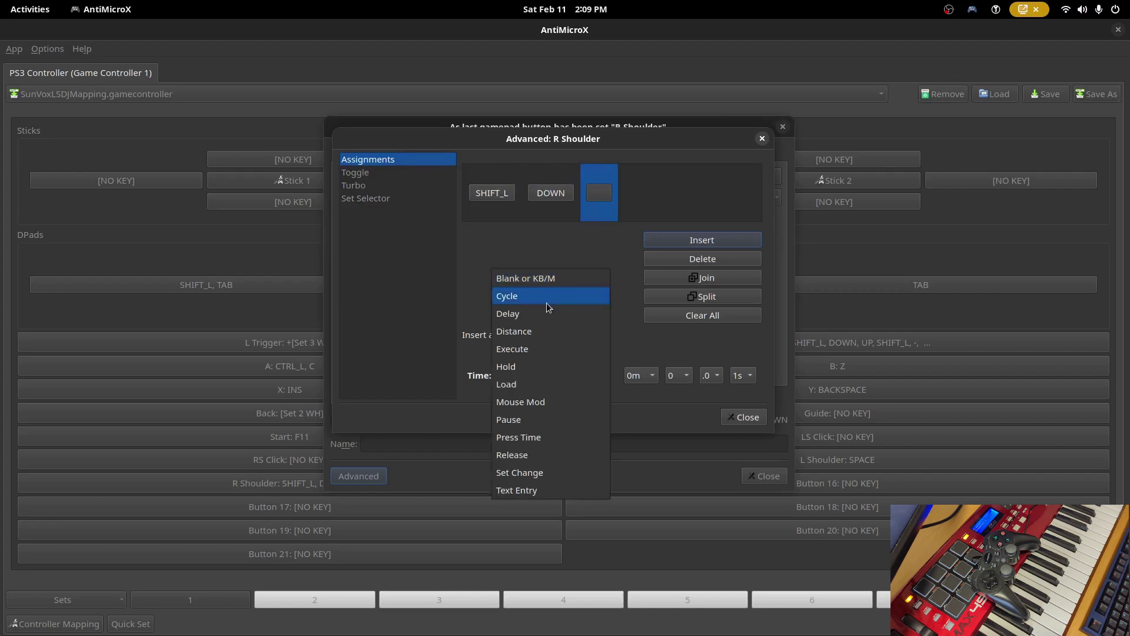
click(518, 419)
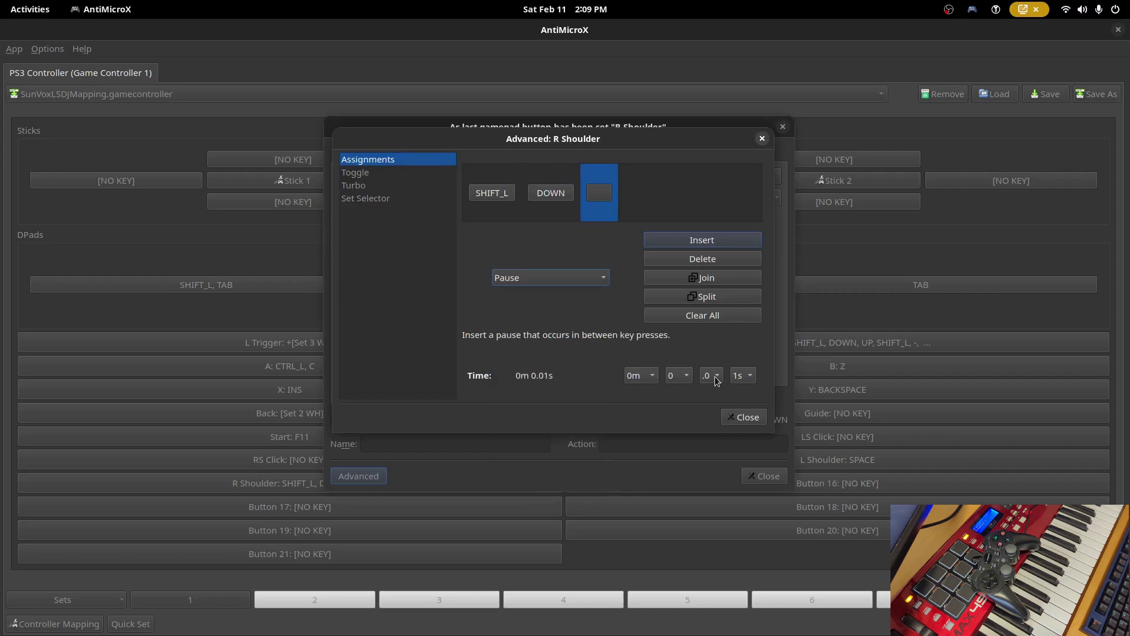
click(740, 377)
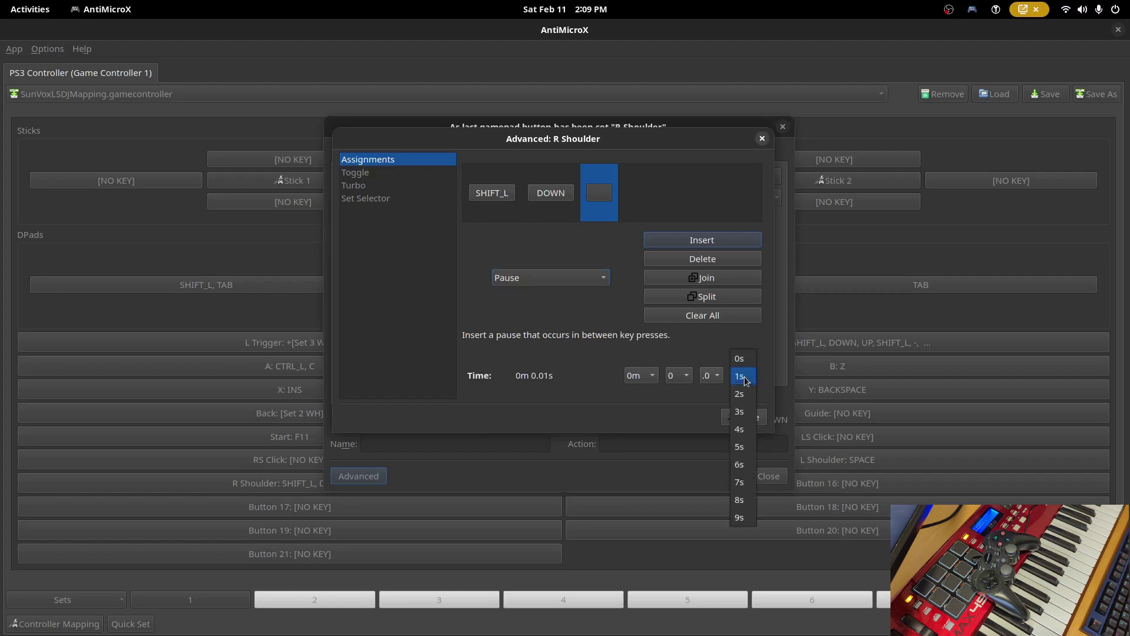
click(743, 376)
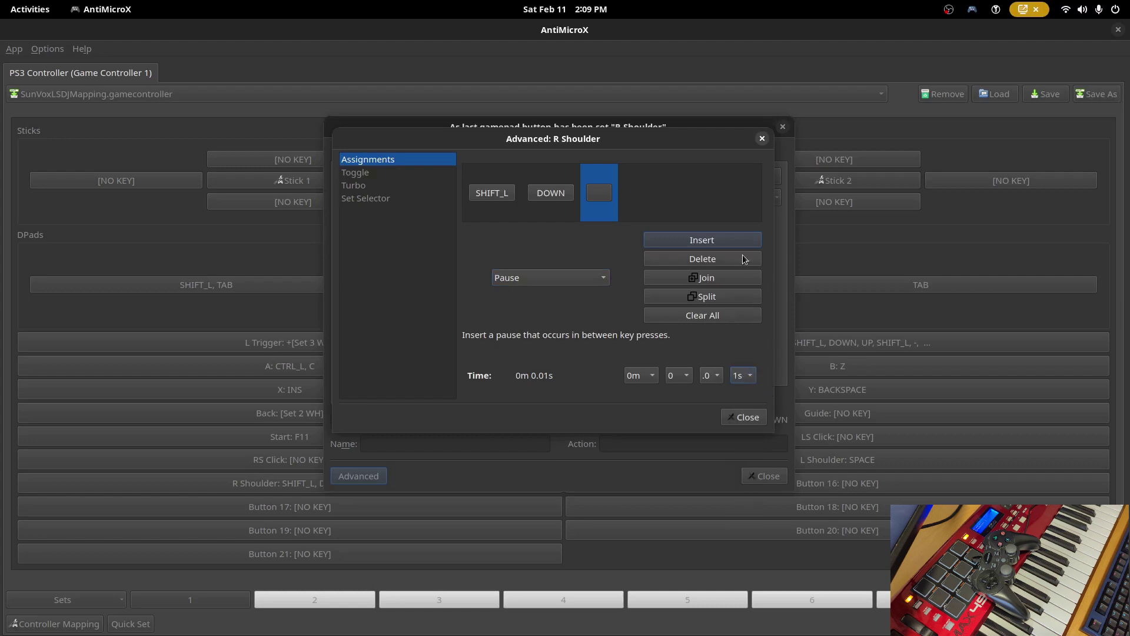
click(715, 242)
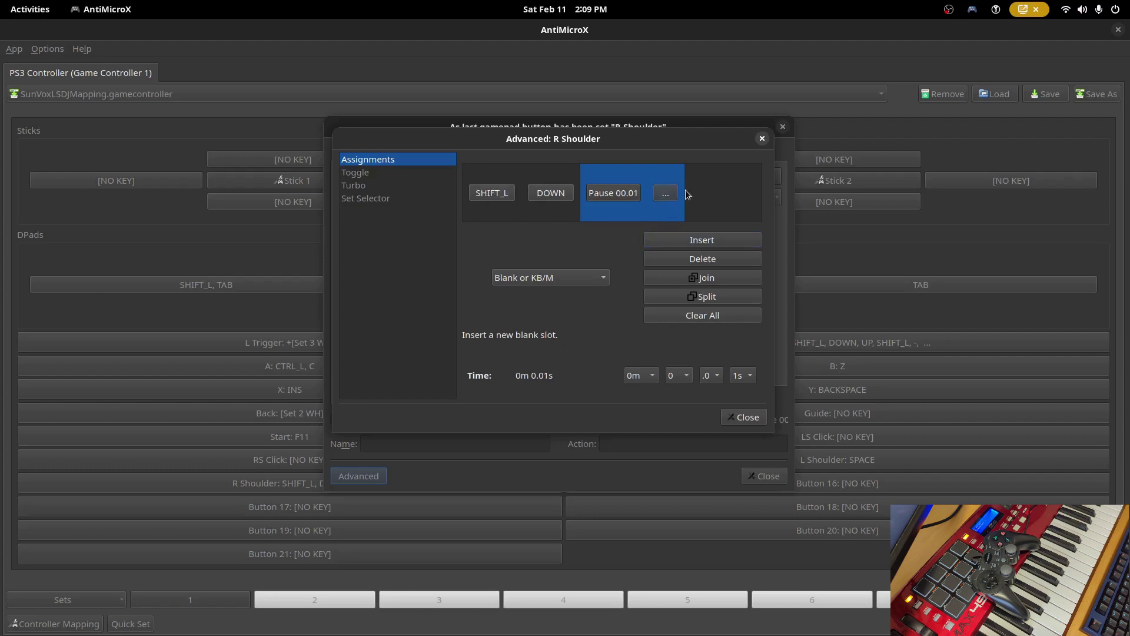
key(Up)
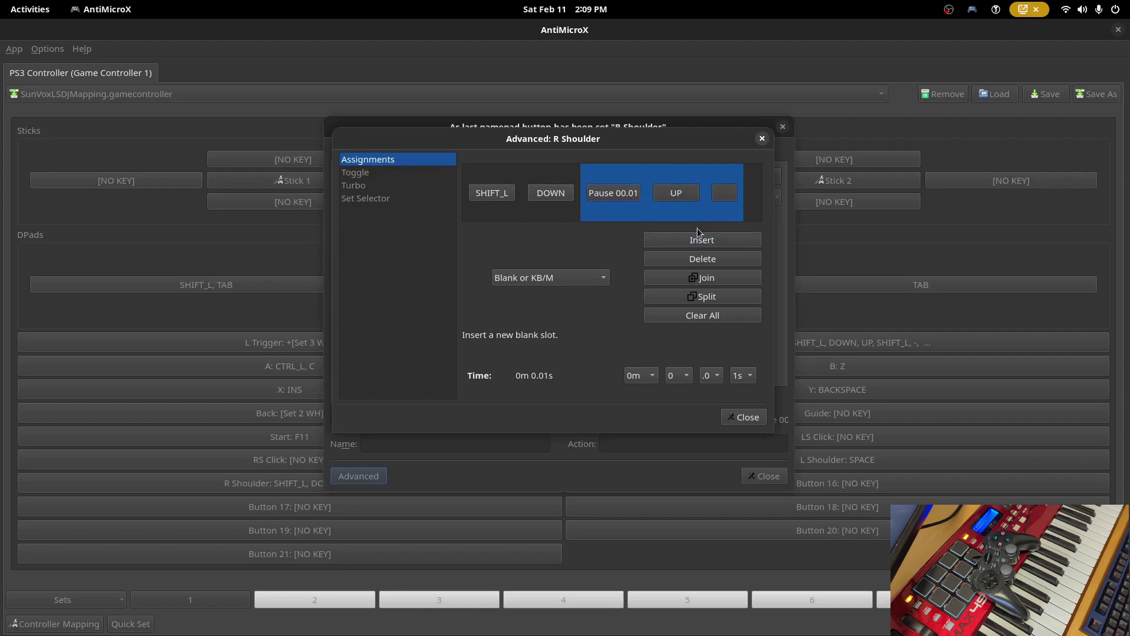
click(731, 194)
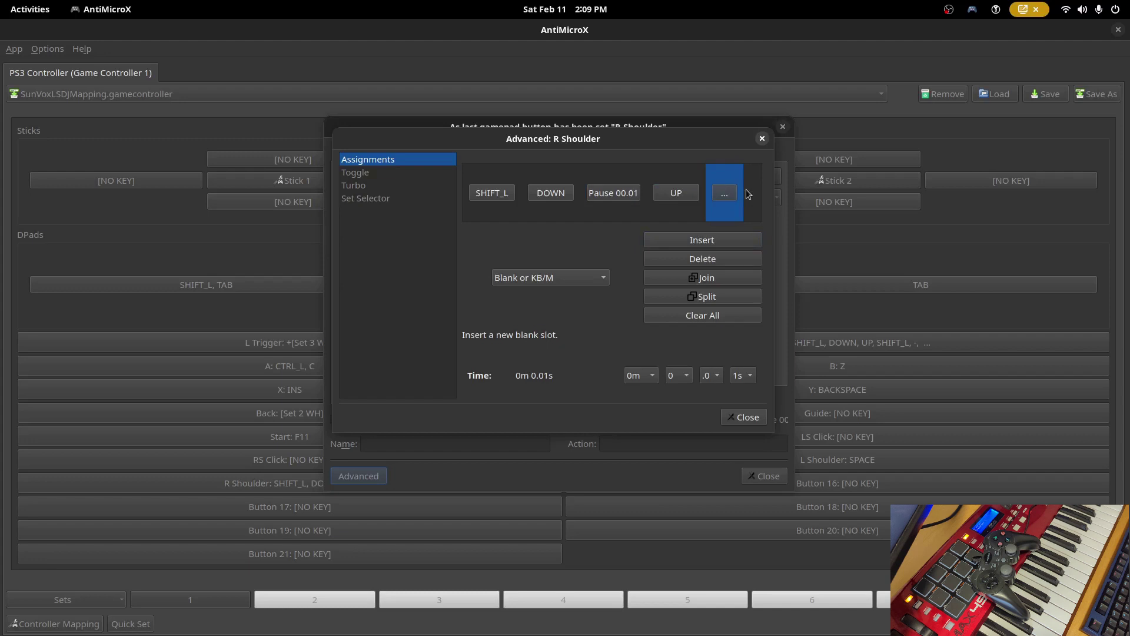
key(shift)
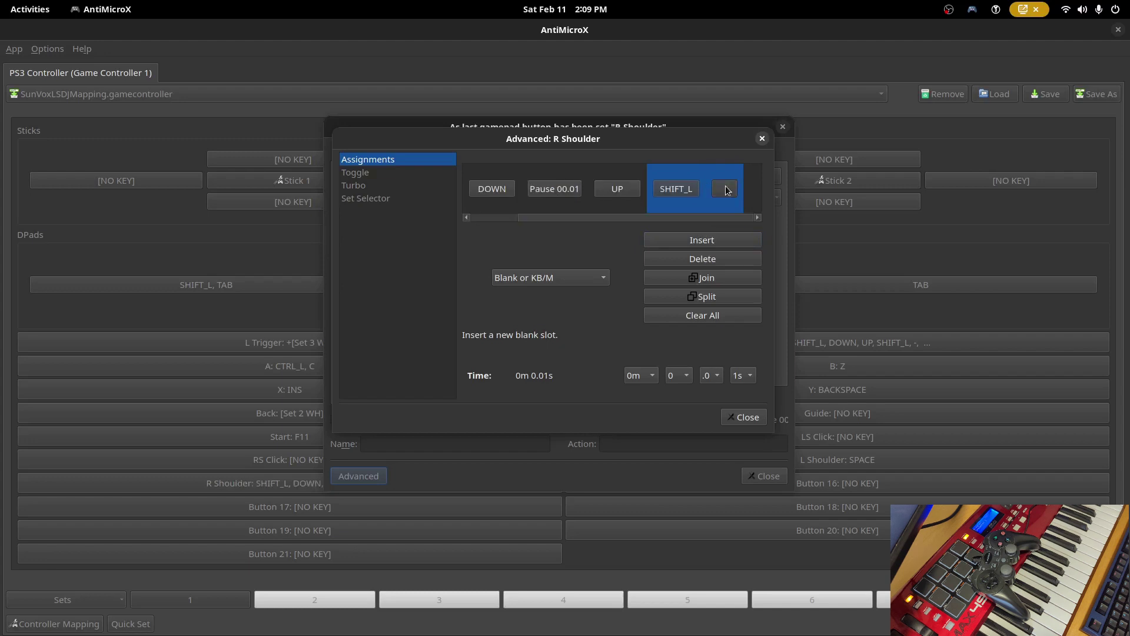
key(equal)
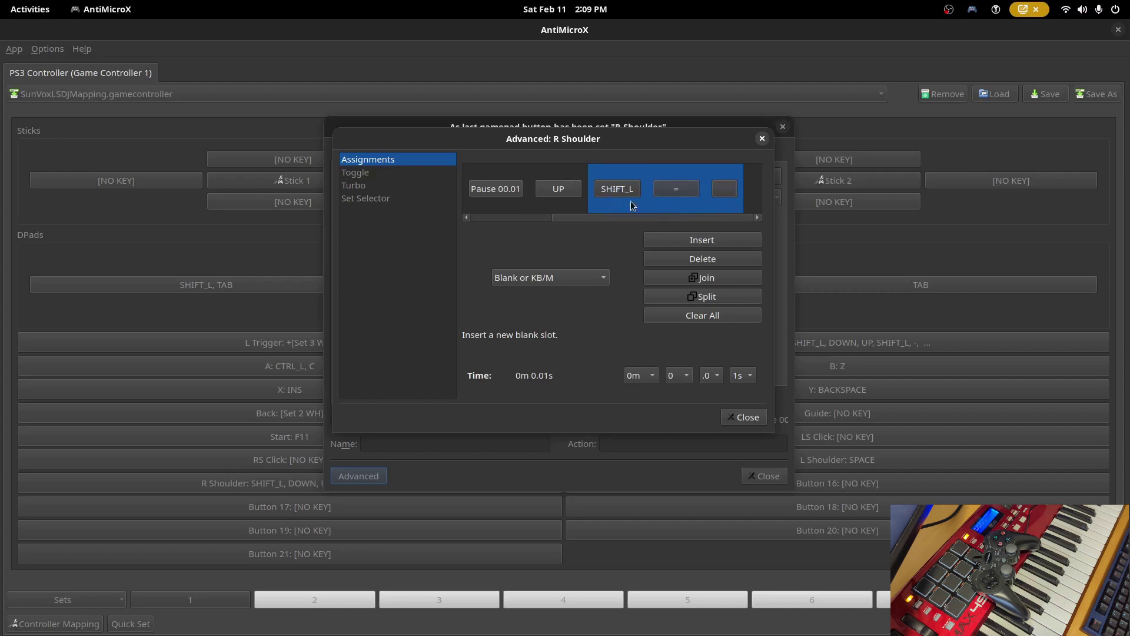
End the macro with a 0.01 s pause, Left Ctrl and E, then close both dialogs.
click(723, 207)
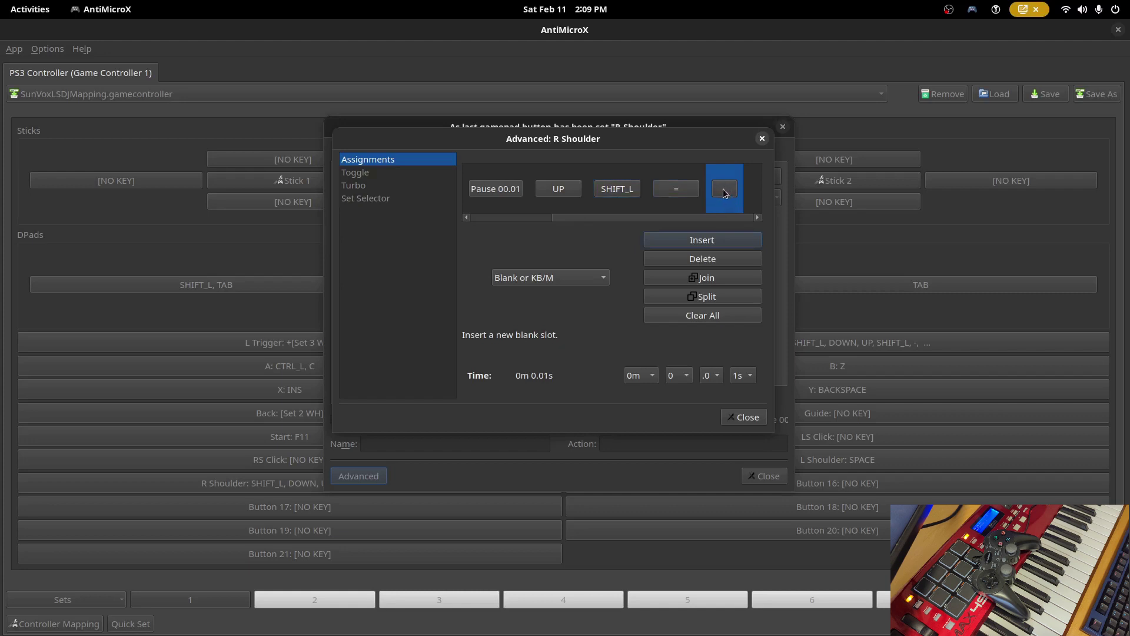
click(562, 278)
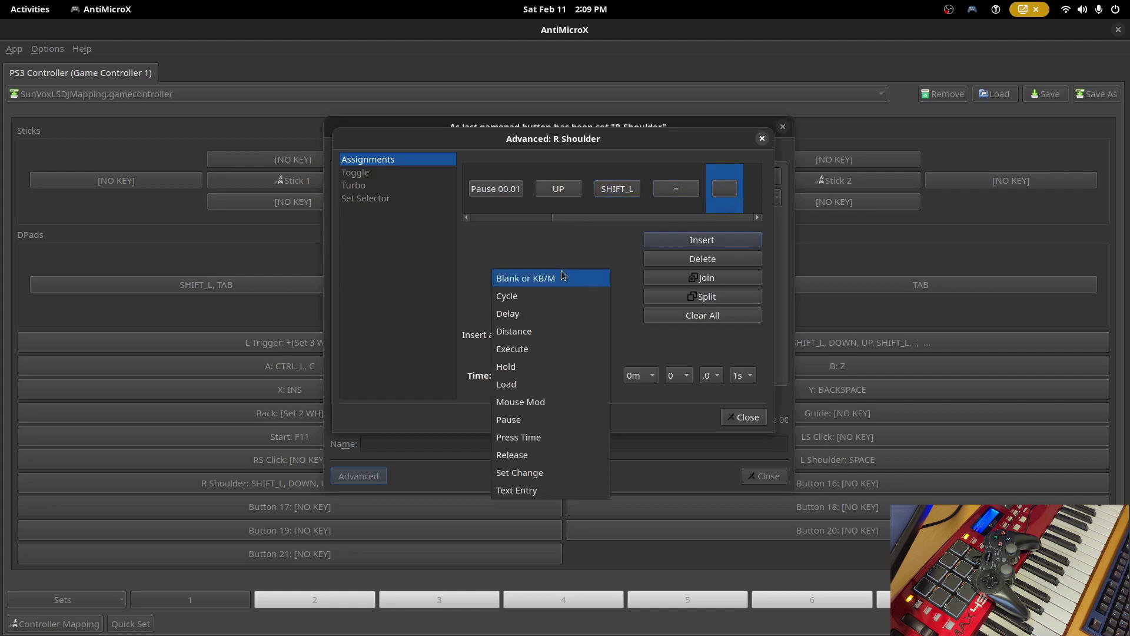
click(539, 419)
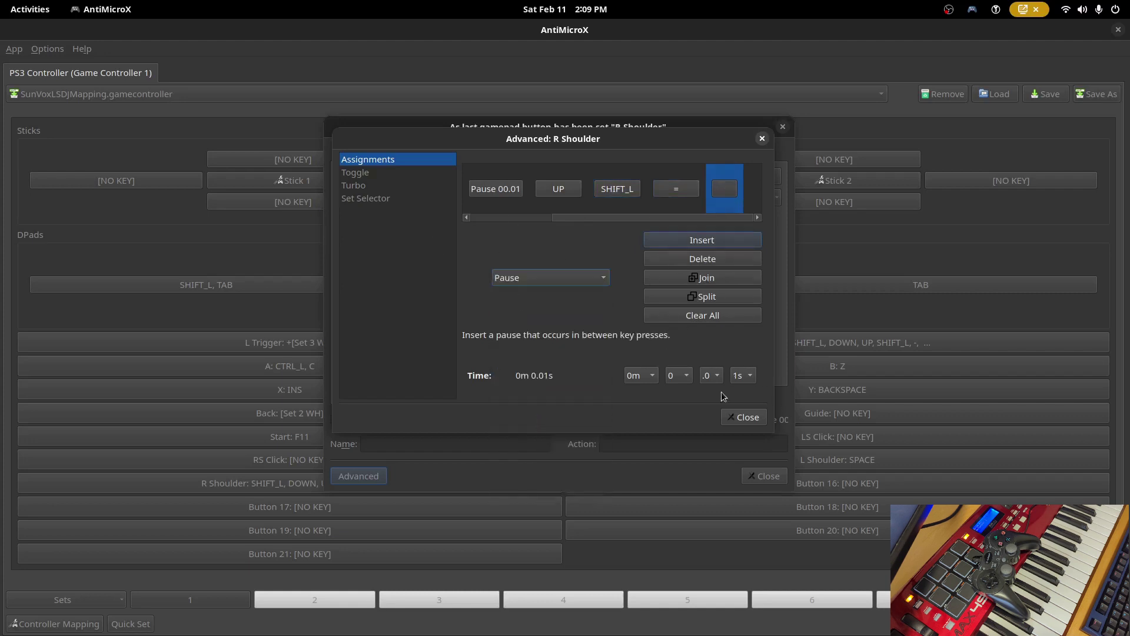
click(715, 242)
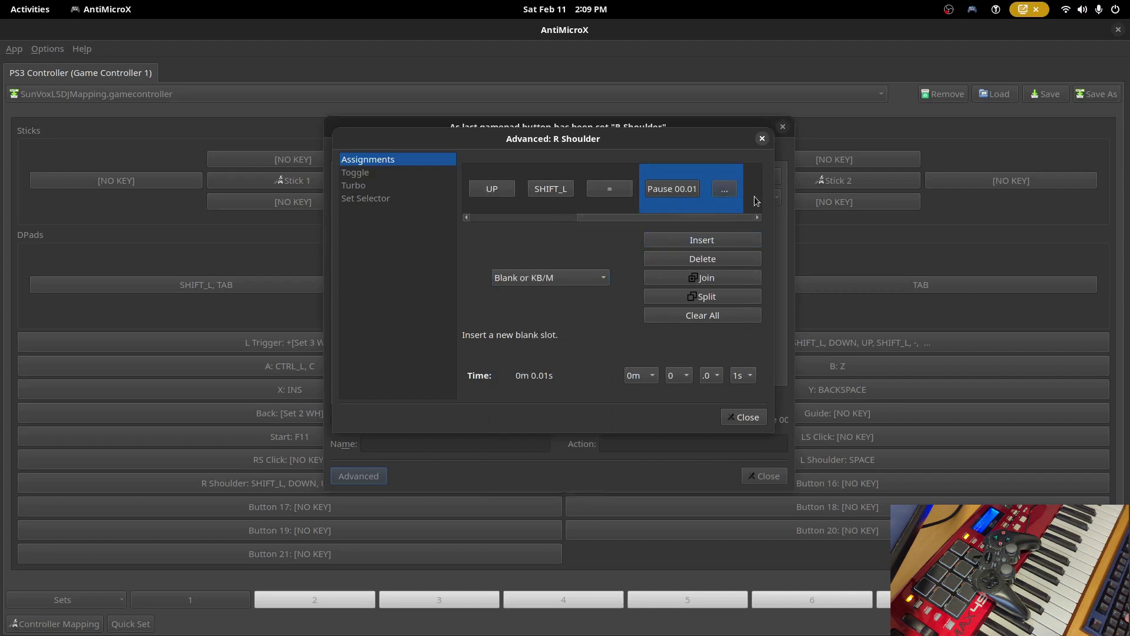
key(ctrl)
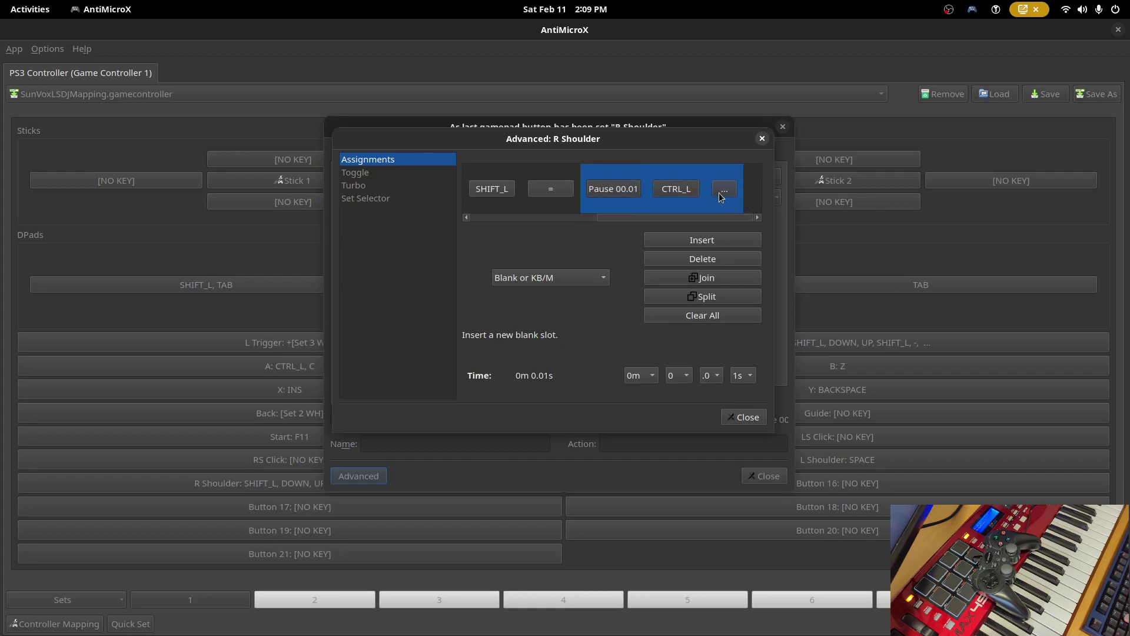
key(e)
click(744, 417)
click(764, 476)
In SunVox, test the Up and Down mappings on the Noise and Pulse 1 notes, then raise AntiMicroX.
key(super)
click(697, 436)
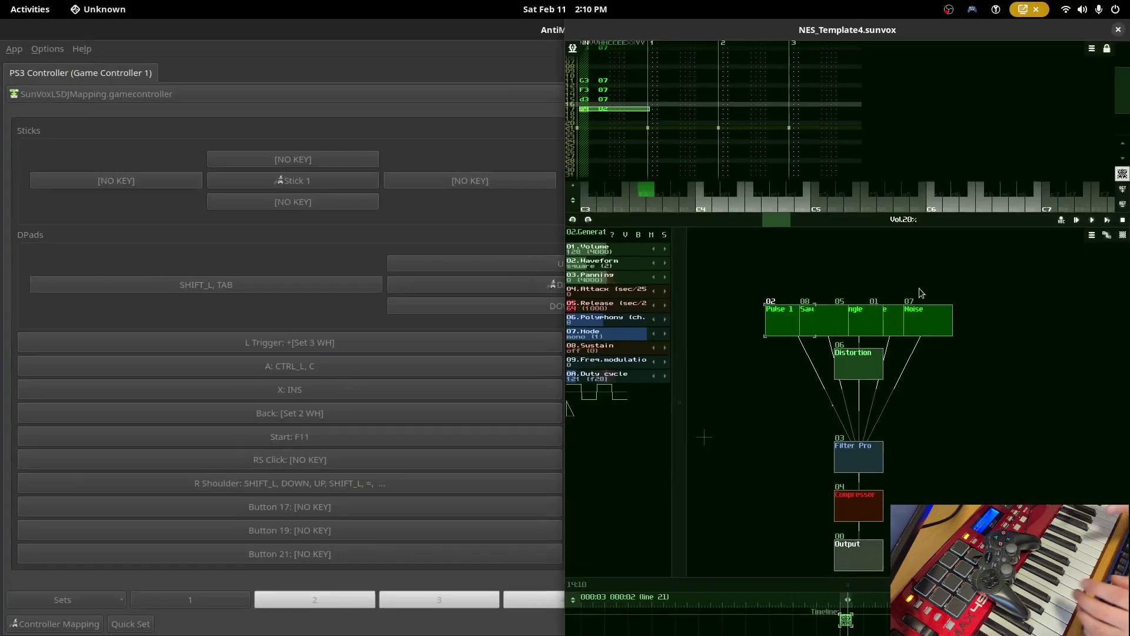
key(Up)
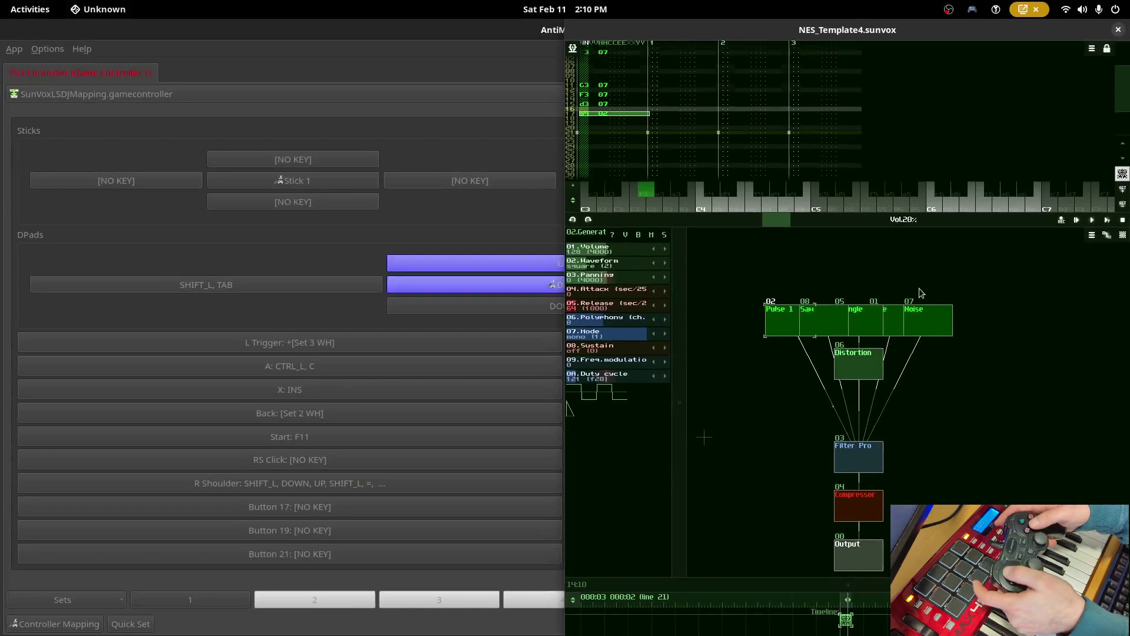
key(Down)
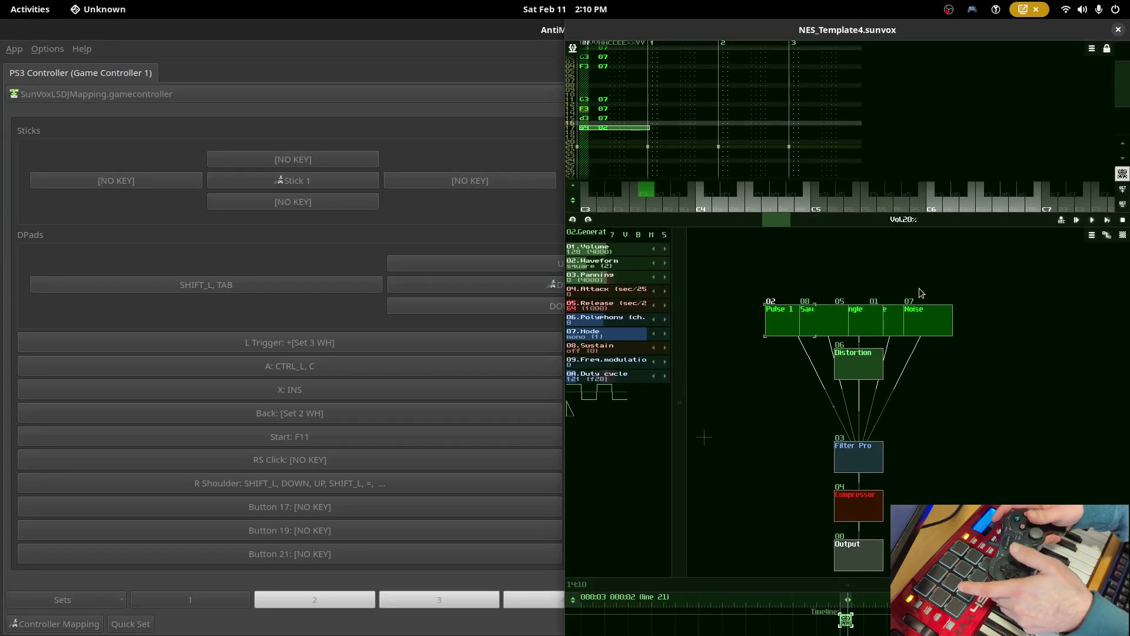
key(Up)
key(Up)
key(Up)
key(Up)
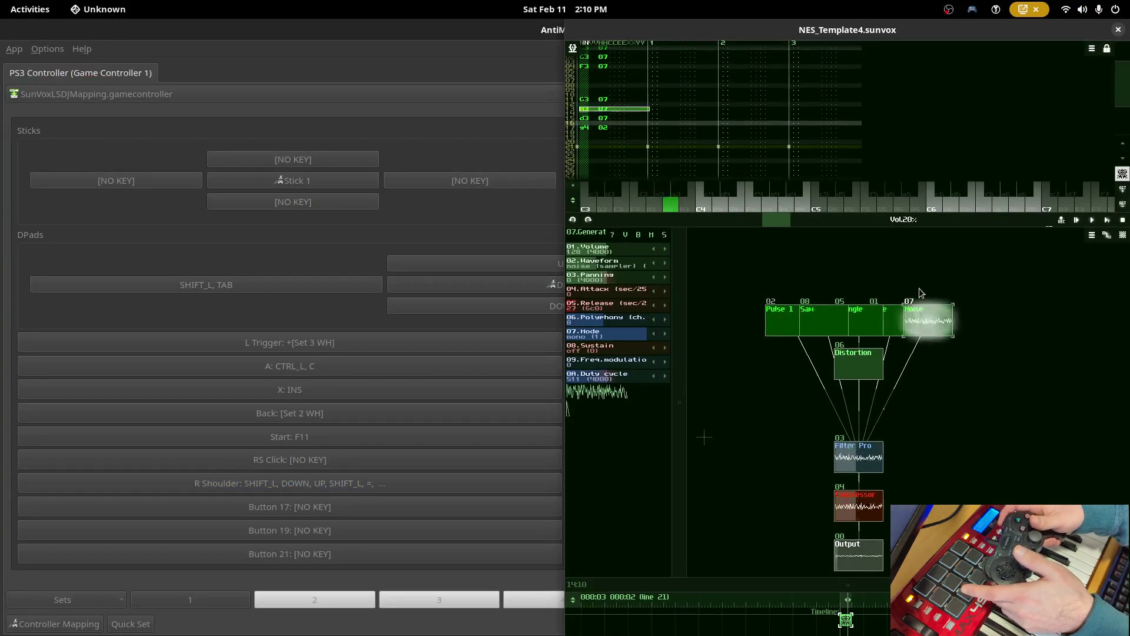
key(Down)
key(Down)
key(Down)
key(Down)
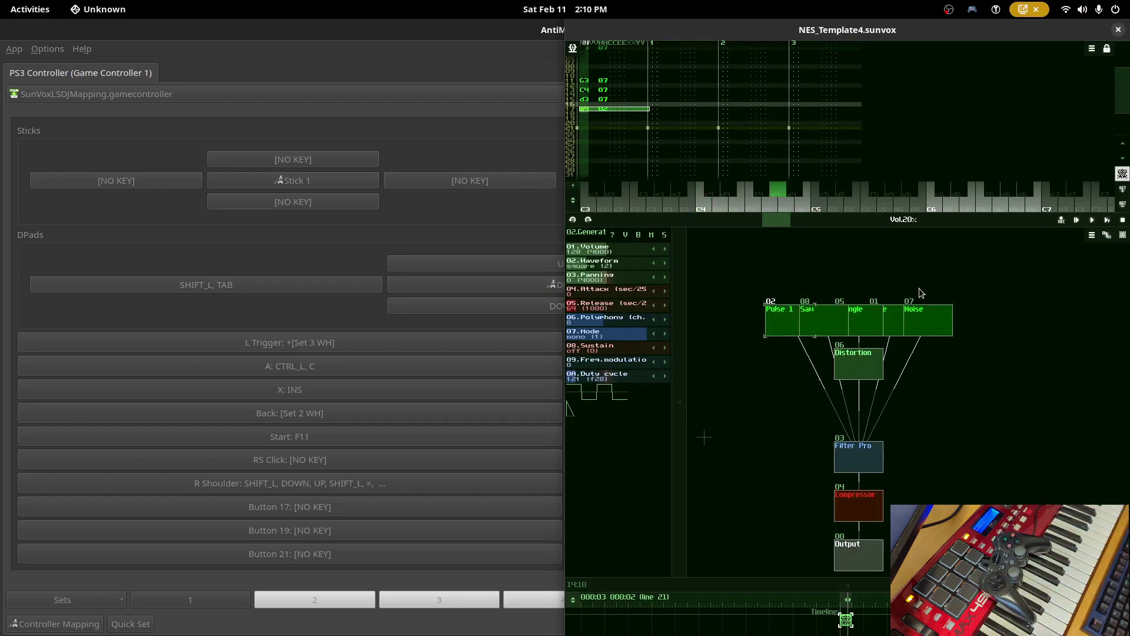
click(391, 51)
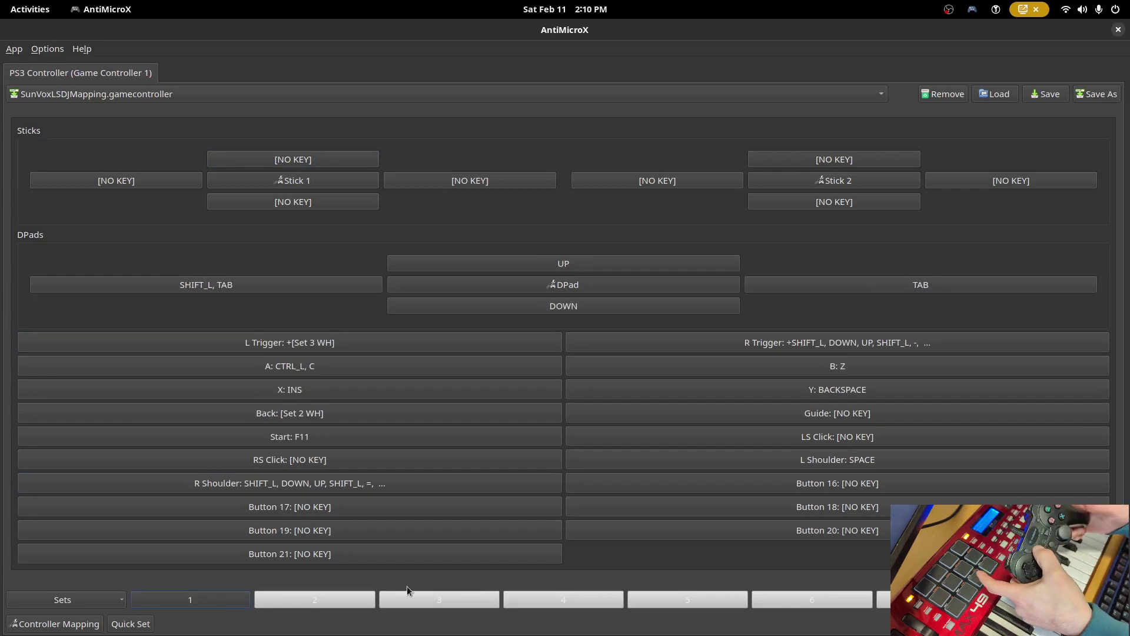
click(267, 416)
click(353, 481)
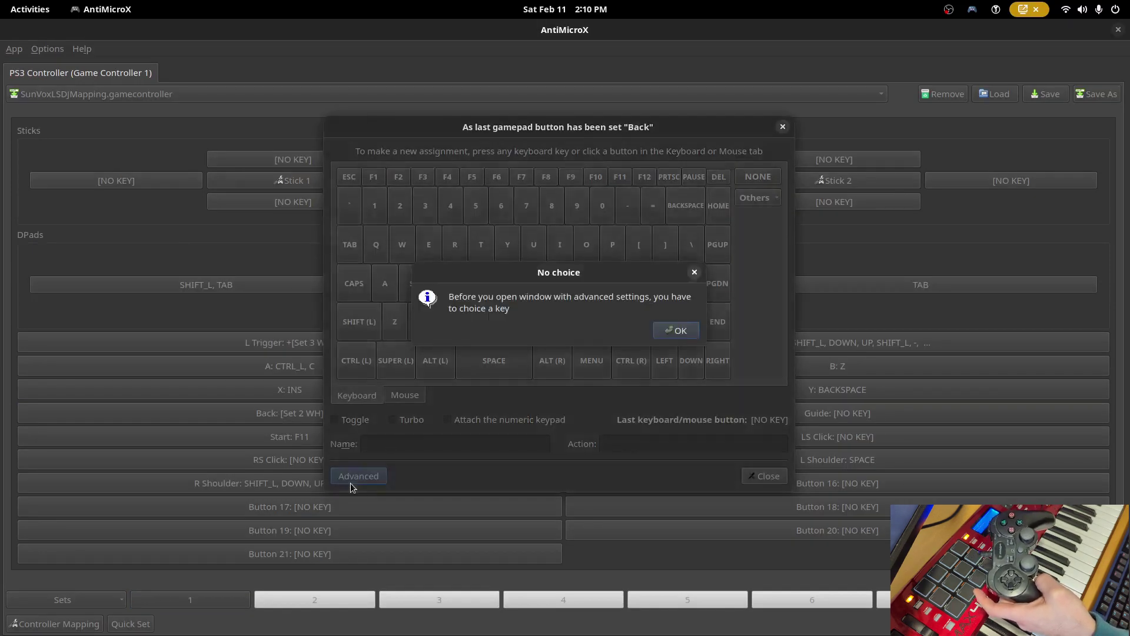
click(673, 329)
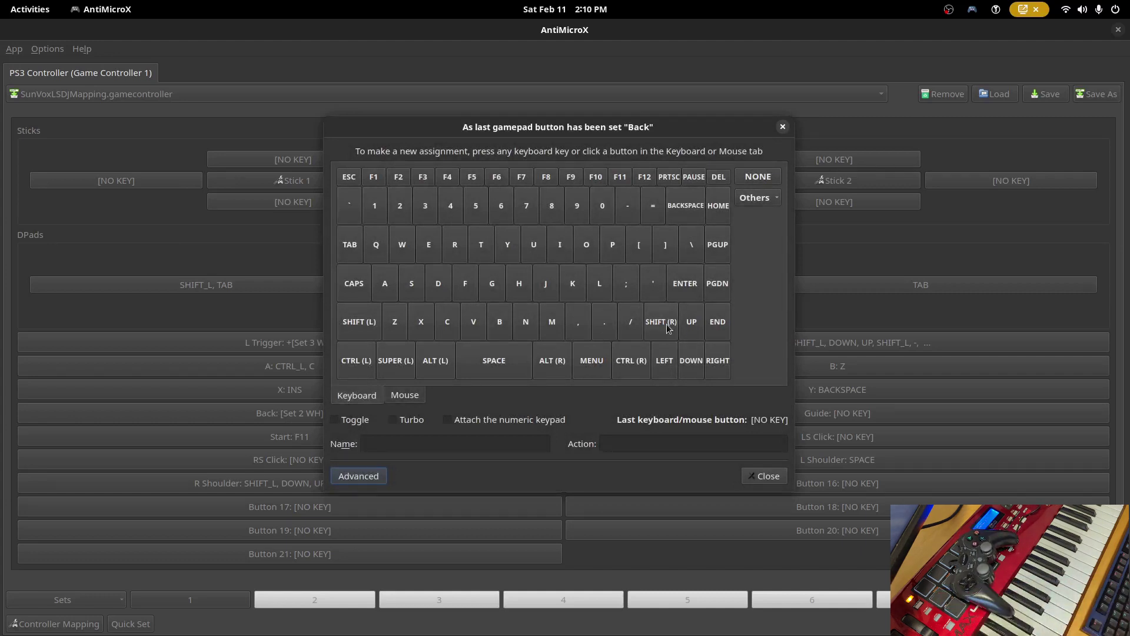
key(ctrl)
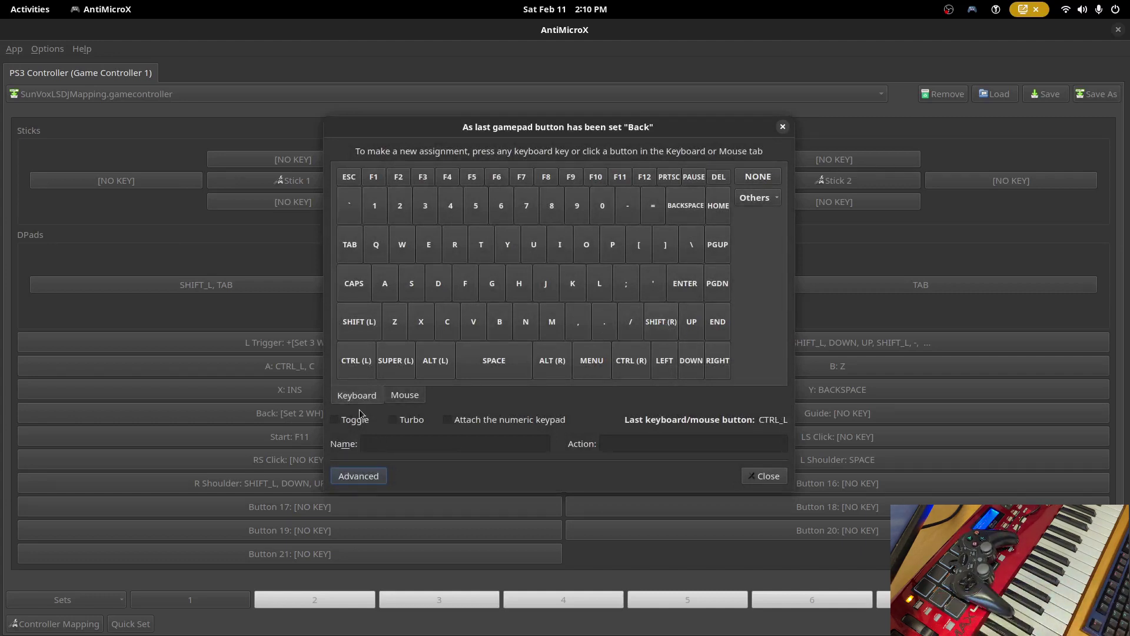
click(350, 477)
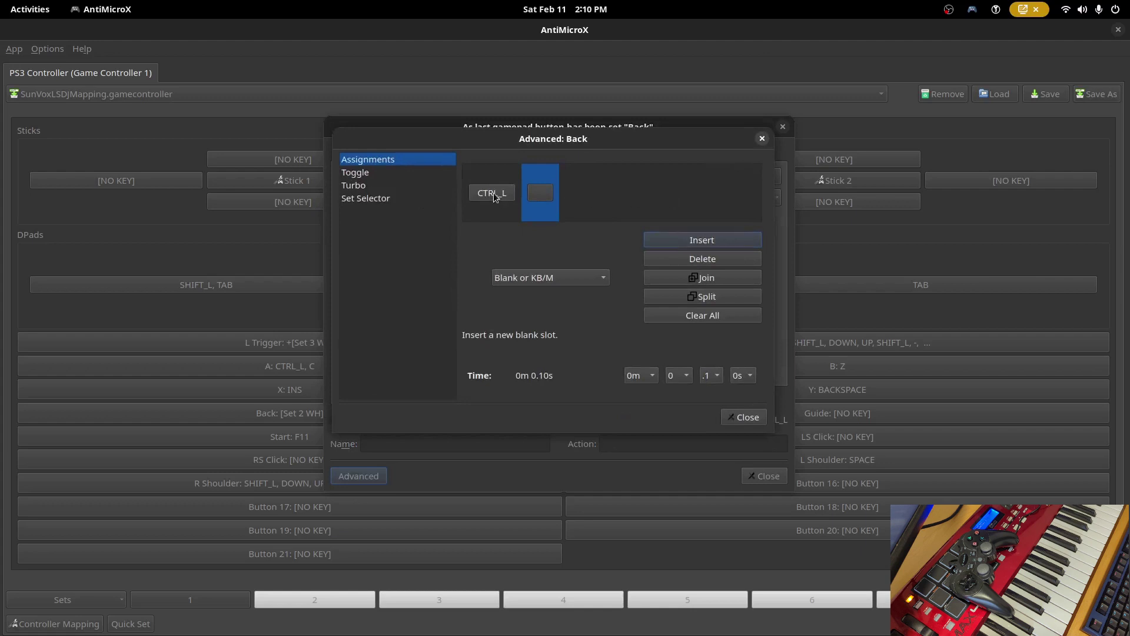
click(493, 193)
click(702, 259)
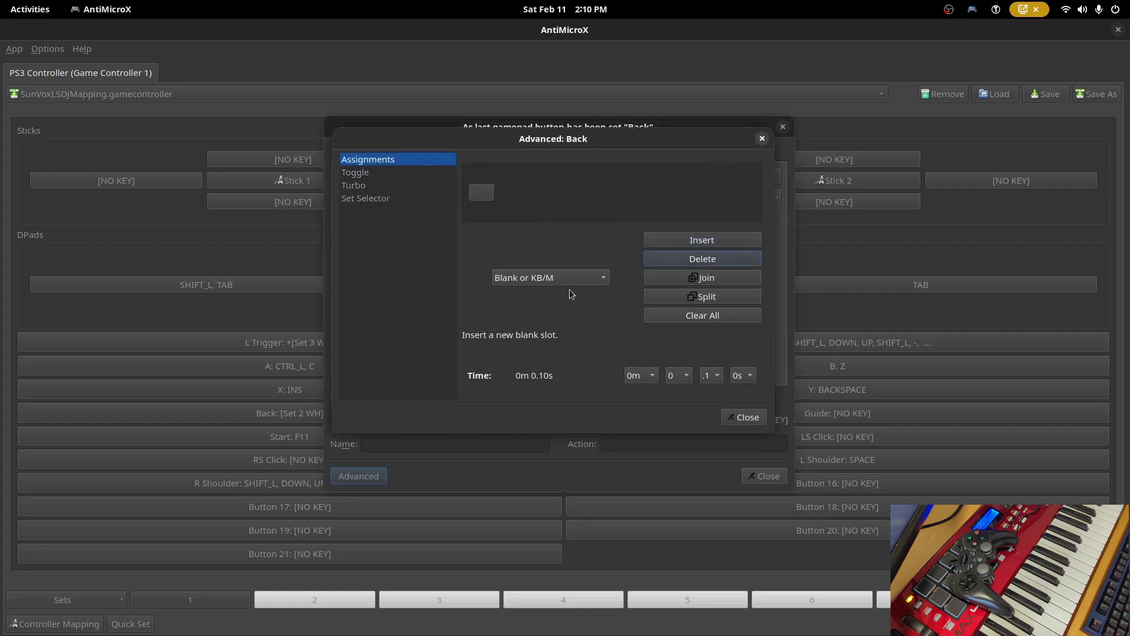
click(375, 200)
click(559, 203)
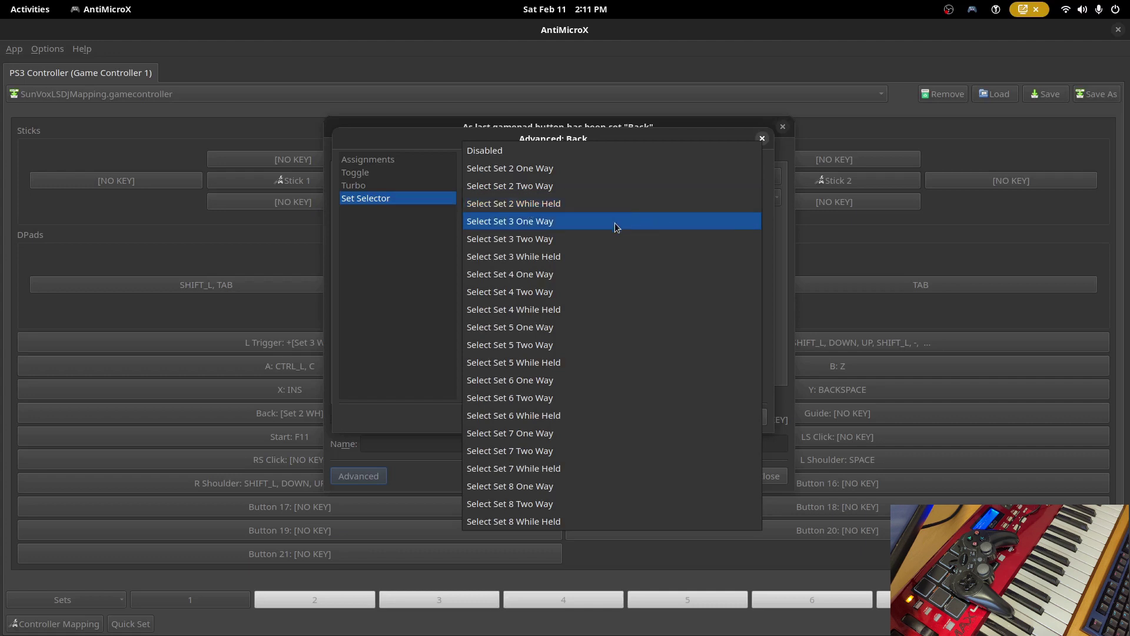
click(559, 201)
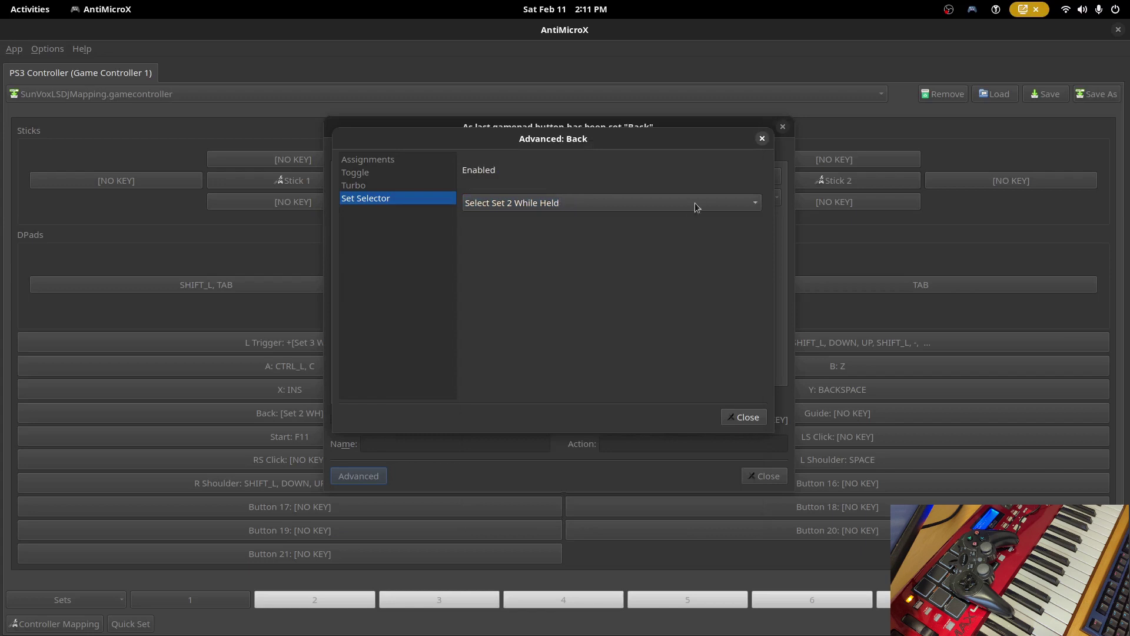
click(743, 418)
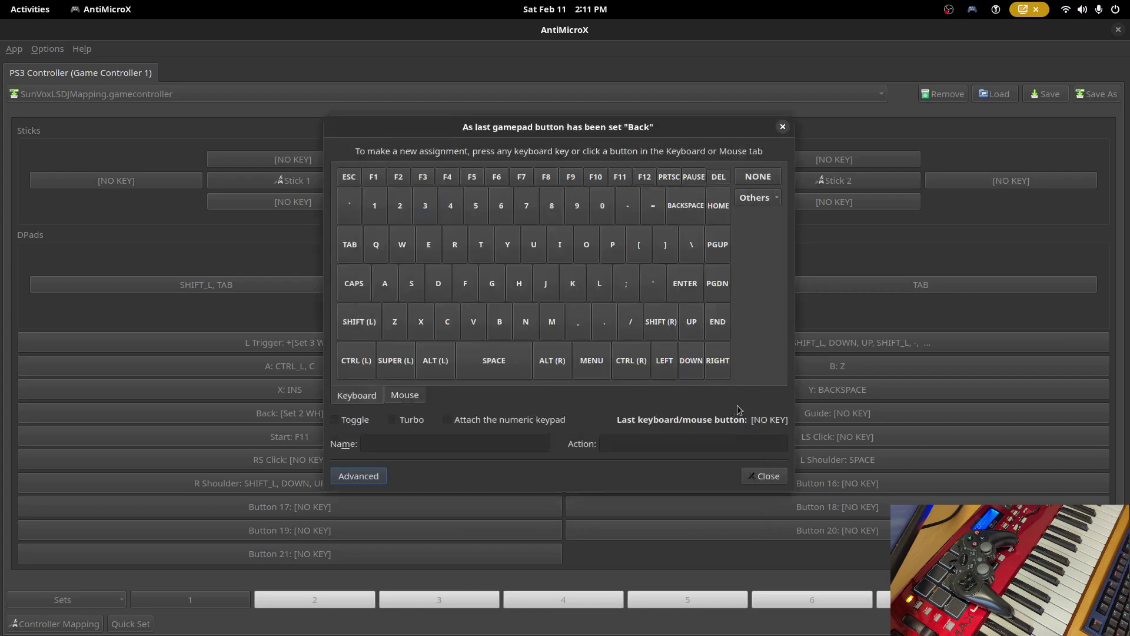
click(761, 477)
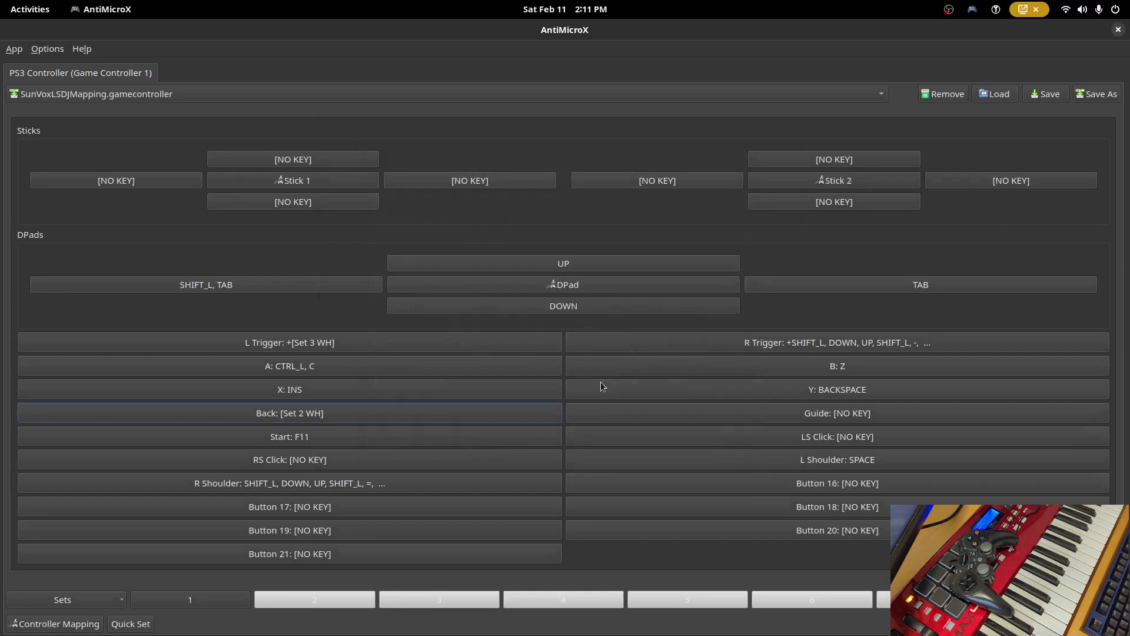
key(super)
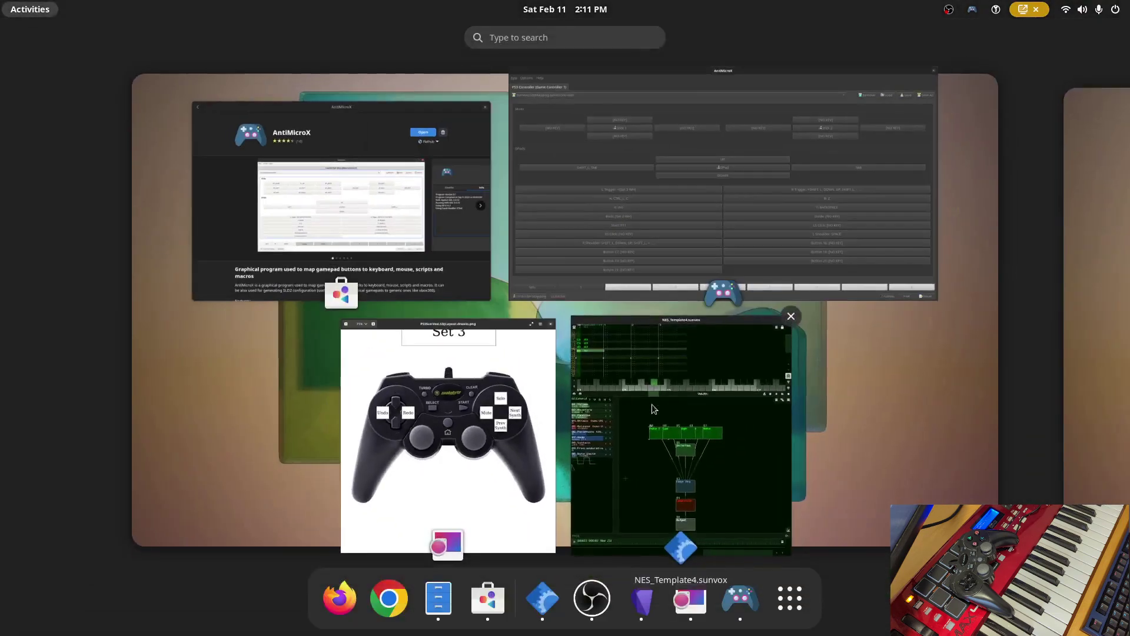
Scroll and drag the controller layout picture to review the Set 2 and Set 1 diagrams.
click(653, 409)
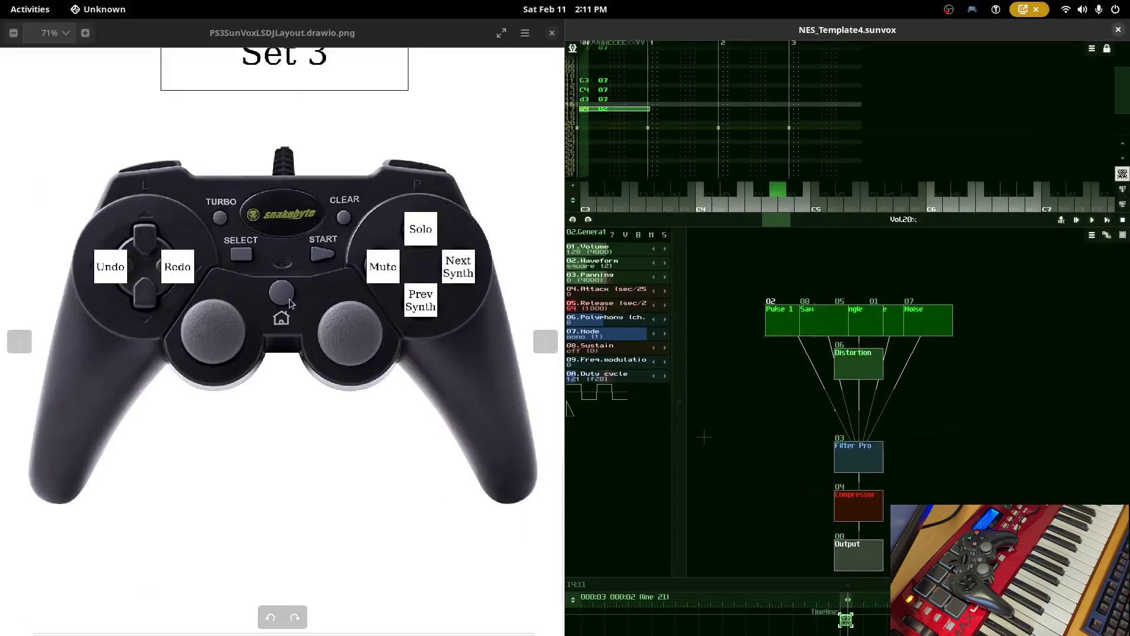
scroll(353, 295, up, 7)
drag(355, 184, 318, 522)
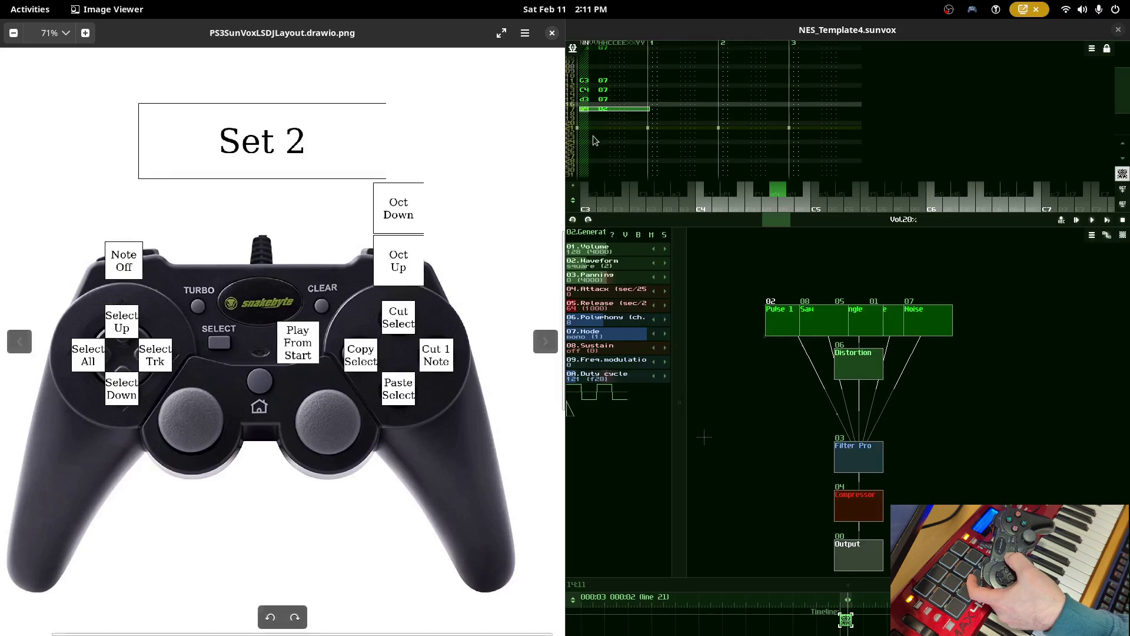
click(675, 153)
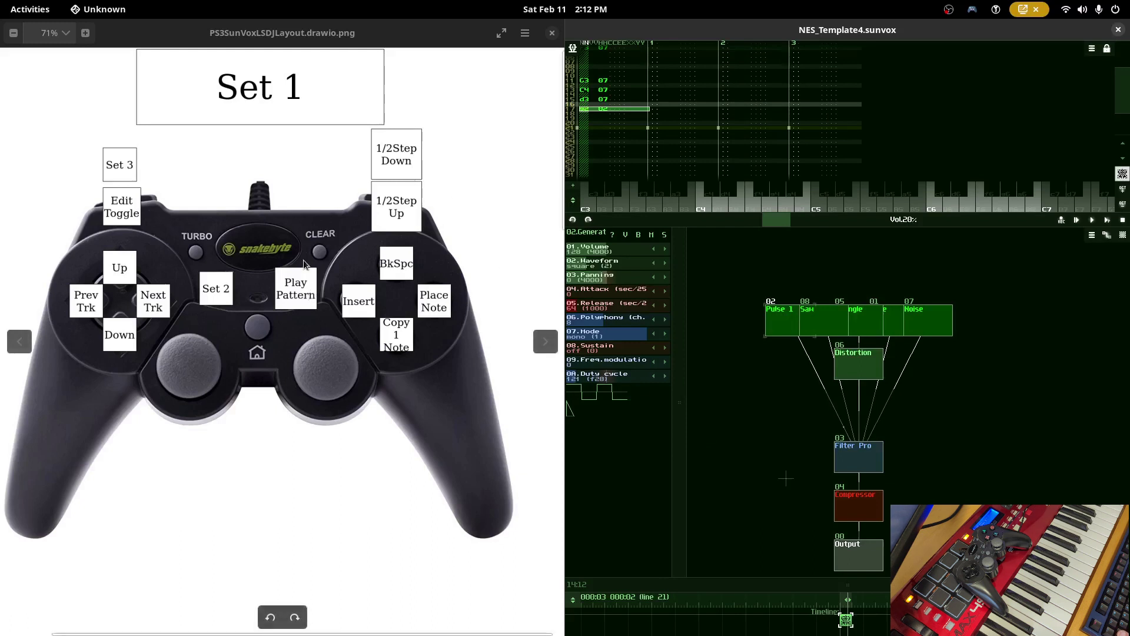
drag(305, 264, 299, 271)
click(737, 456)
Switch back to the AntiMicroX SunVoxLSDJMapping window from the window overview.
key(super)
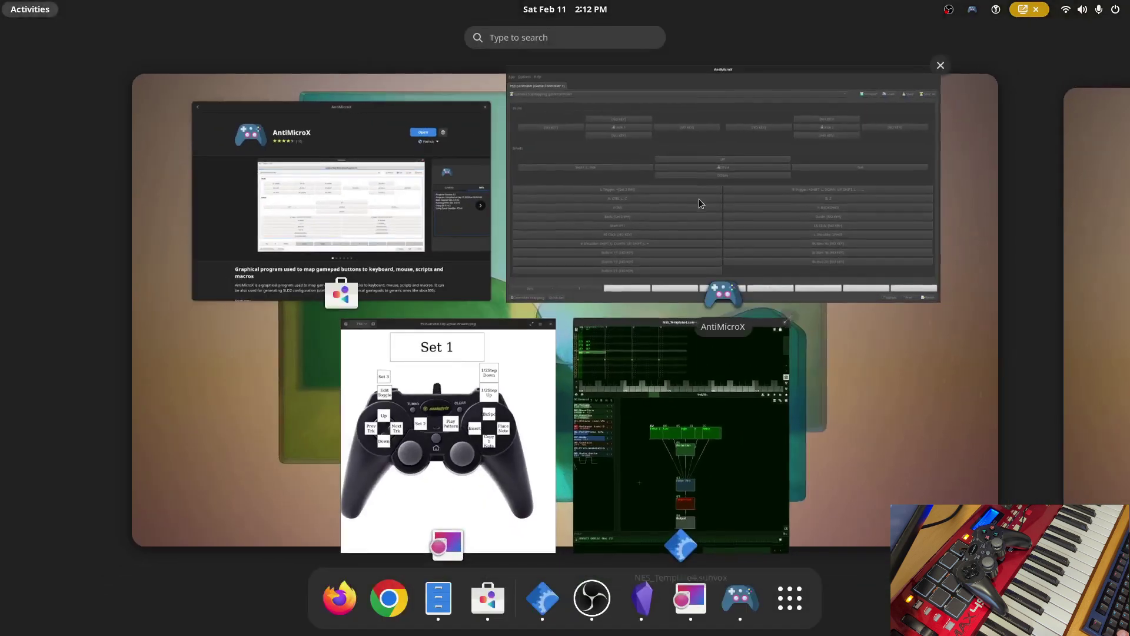
click(698, 197)
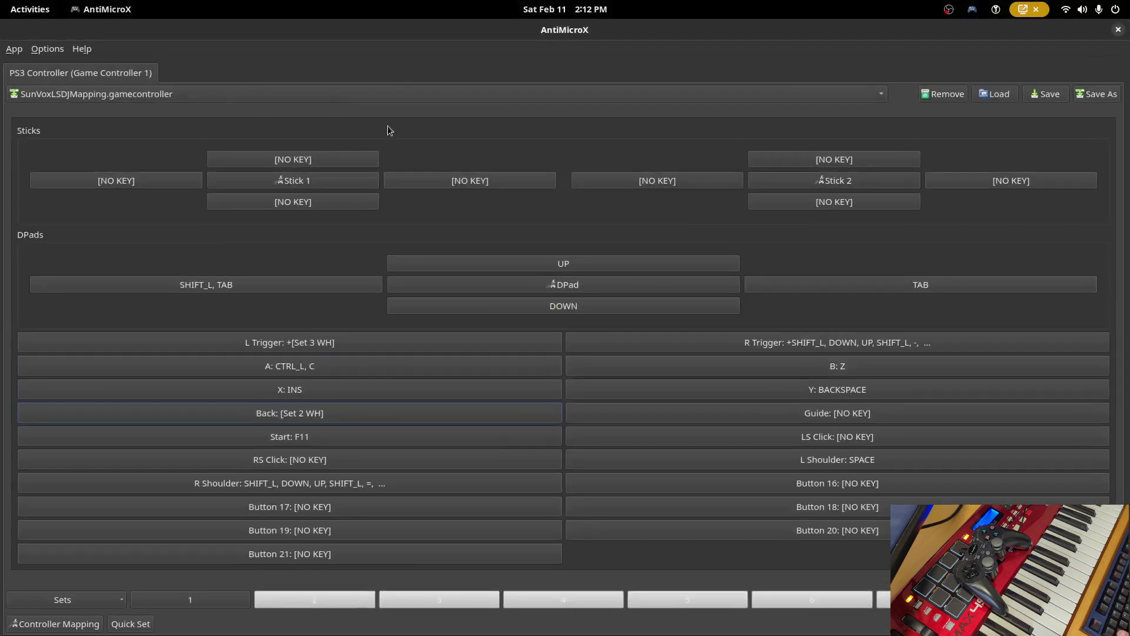